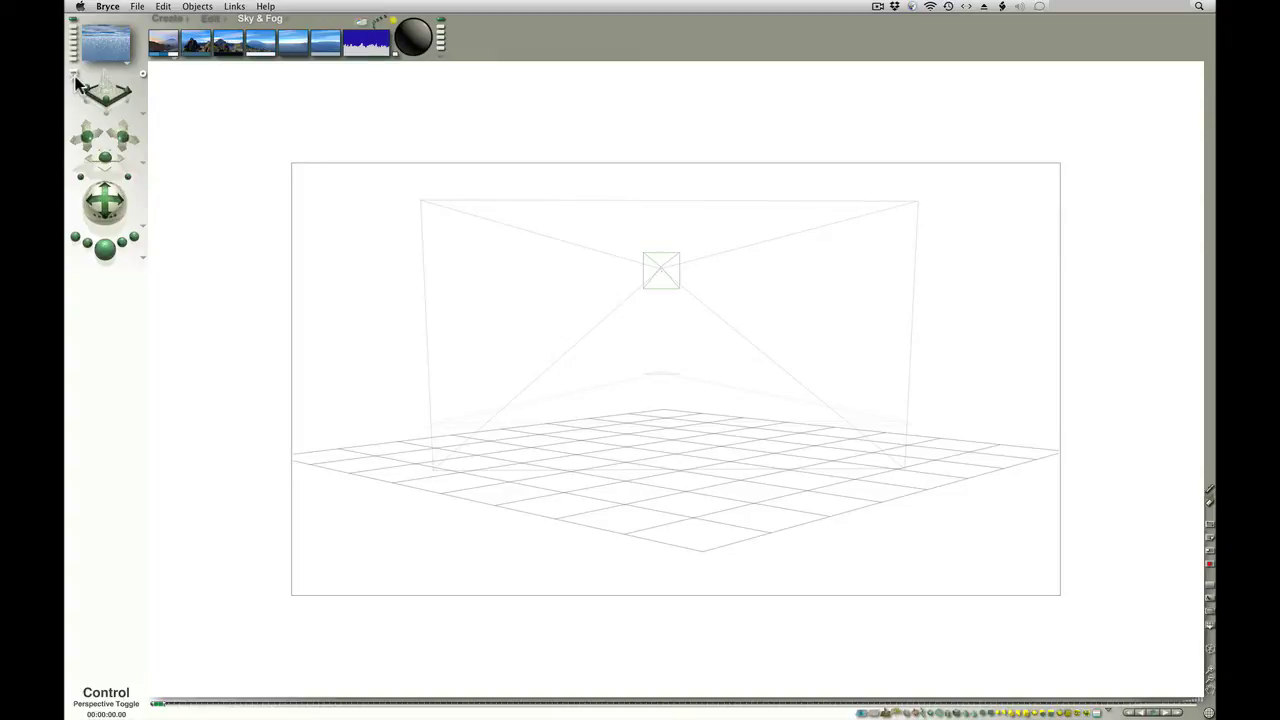
Step: Toggle the view projection several times, ending on the camera perspective with its frustum visible
click(75, 82)
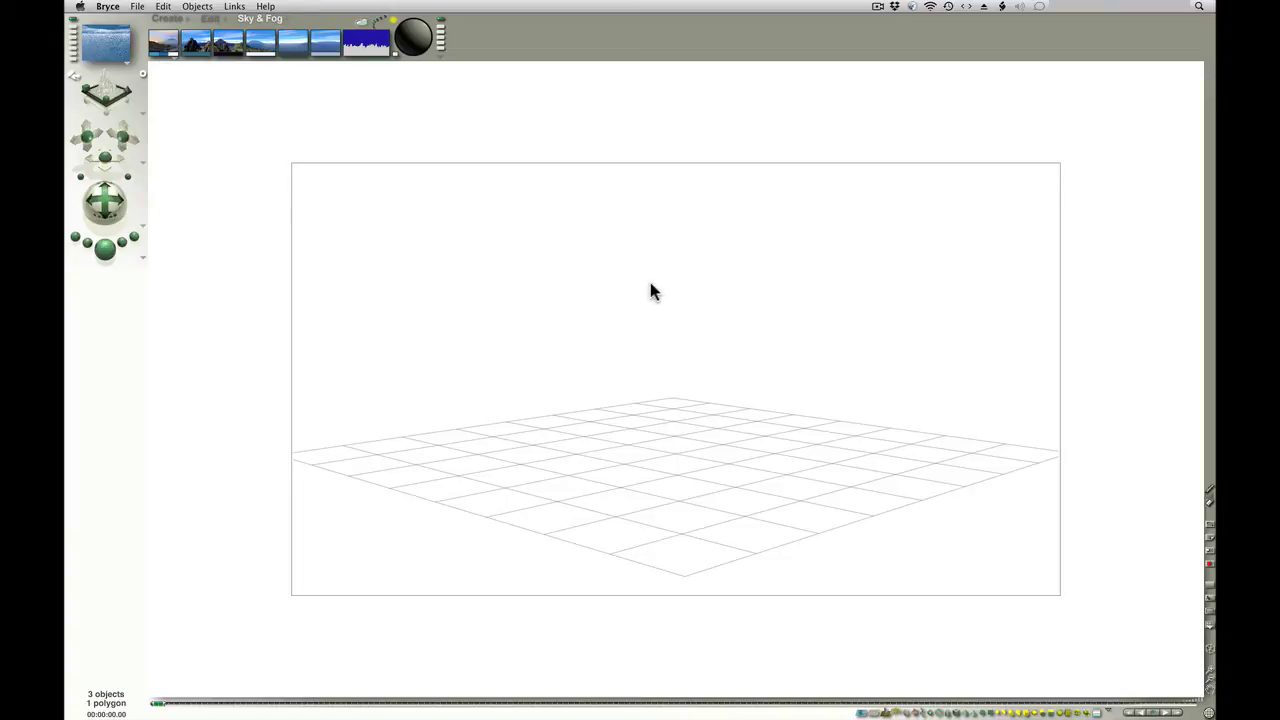
click(76, 81)
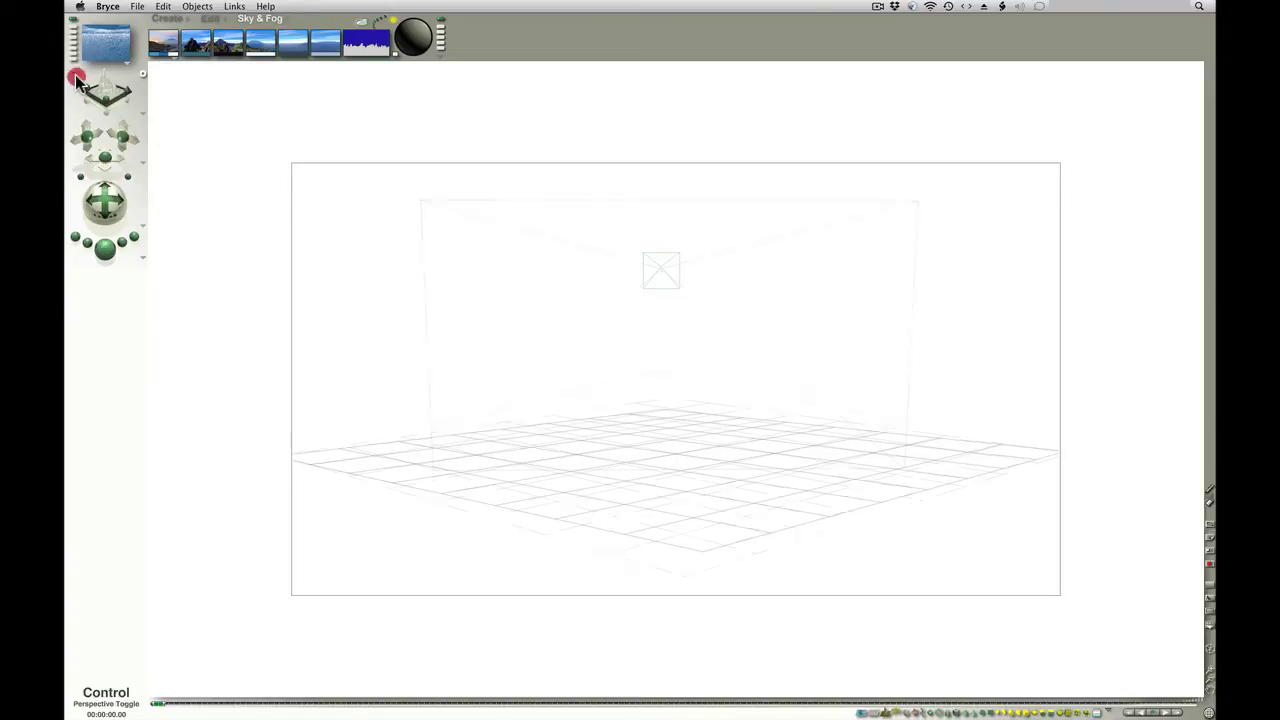
click(76, 81)
click(76, 81)
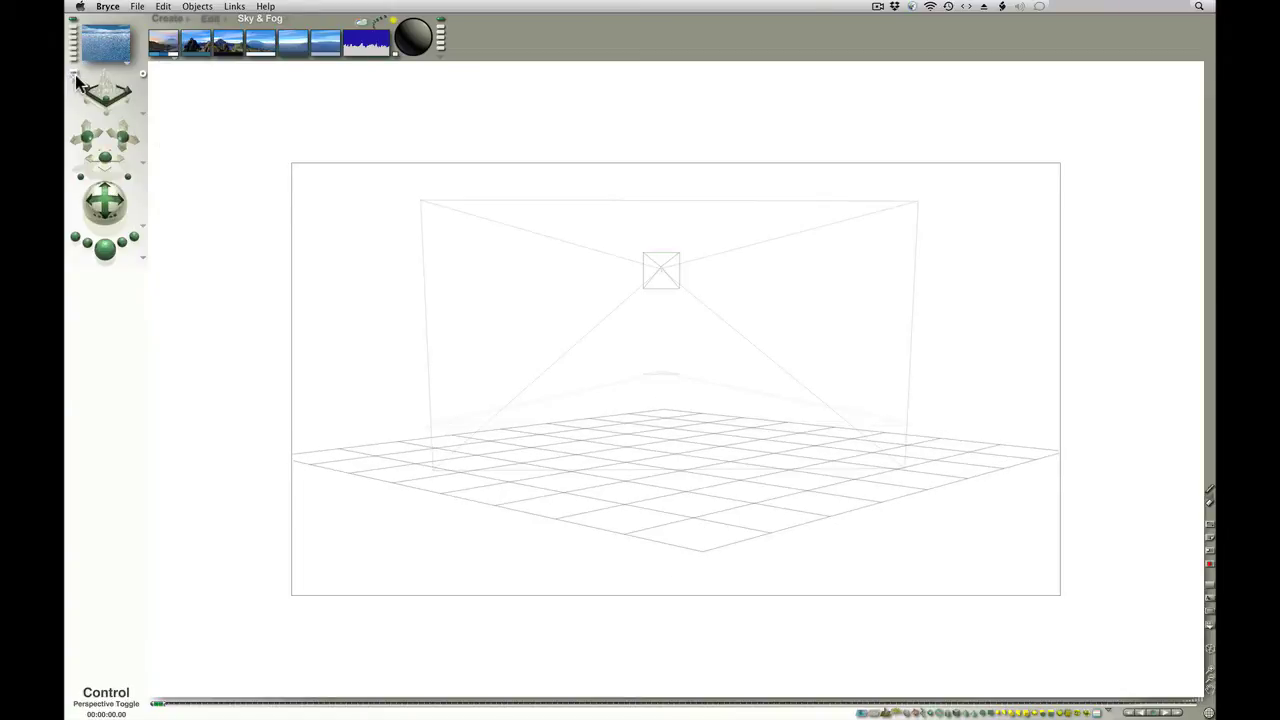
click(76, 81)
click(76, 81)
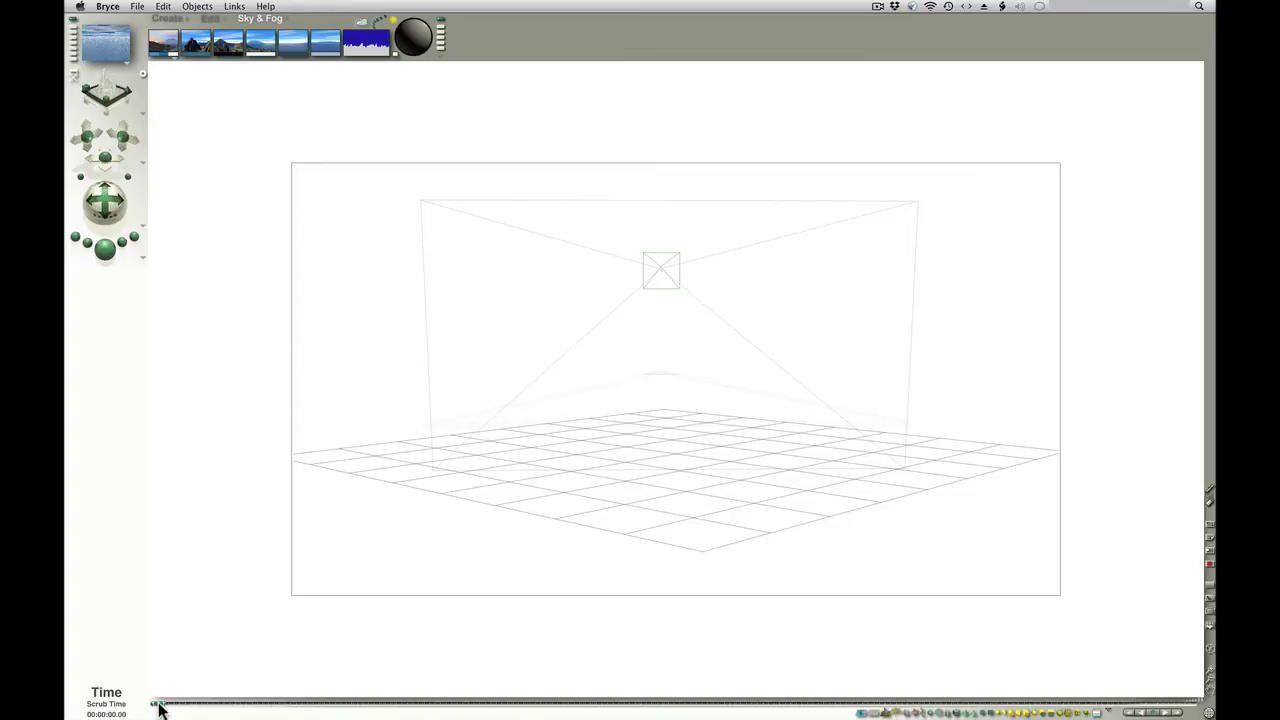
click(137, 7)
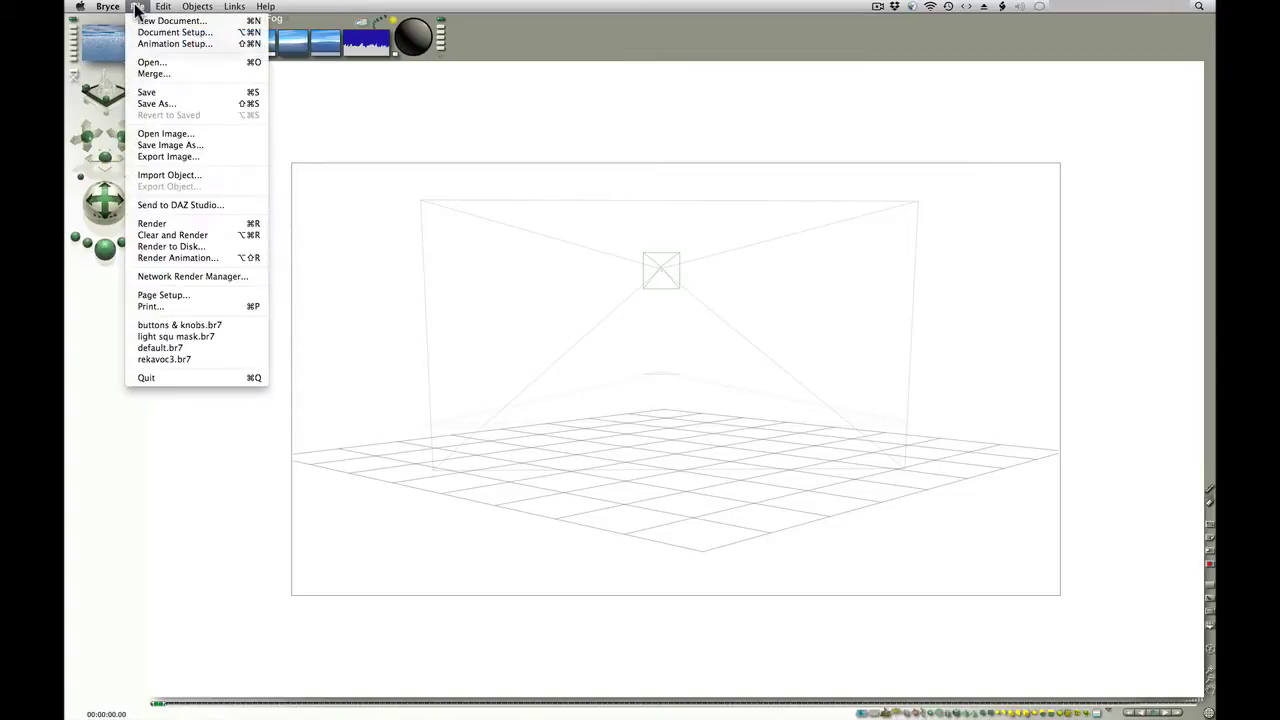
click(188, 44)
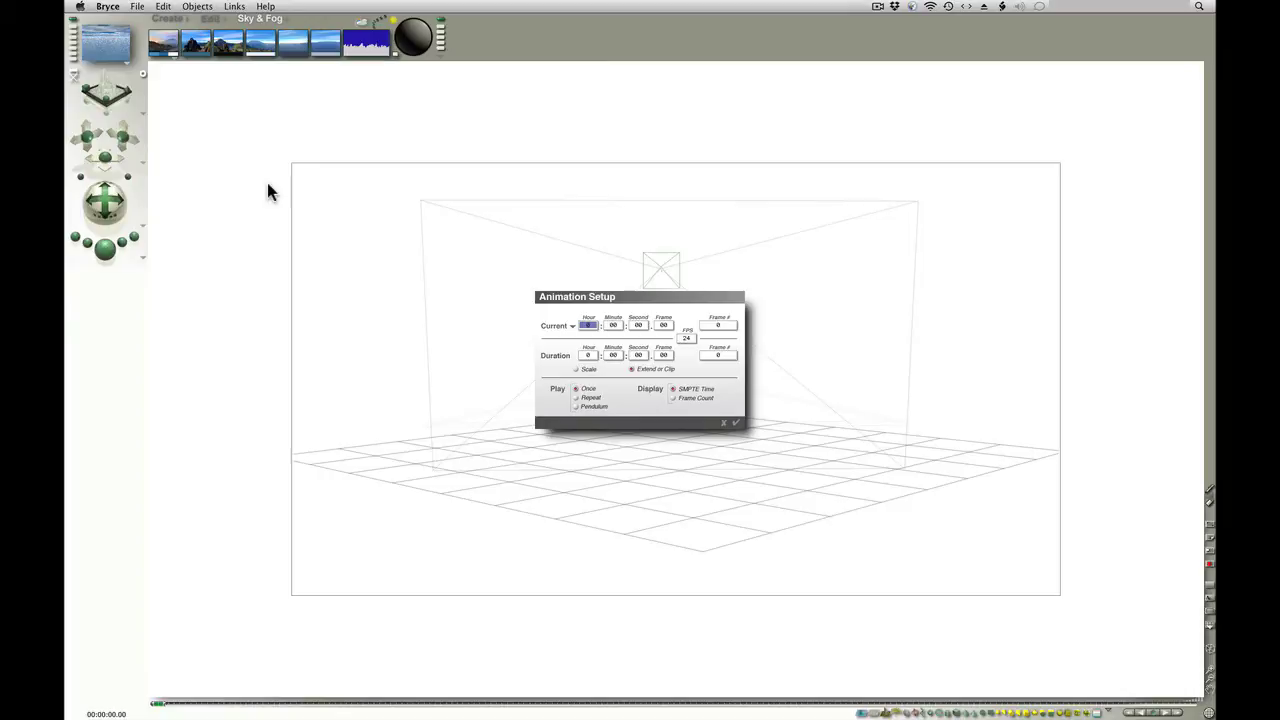
click(725, 422)
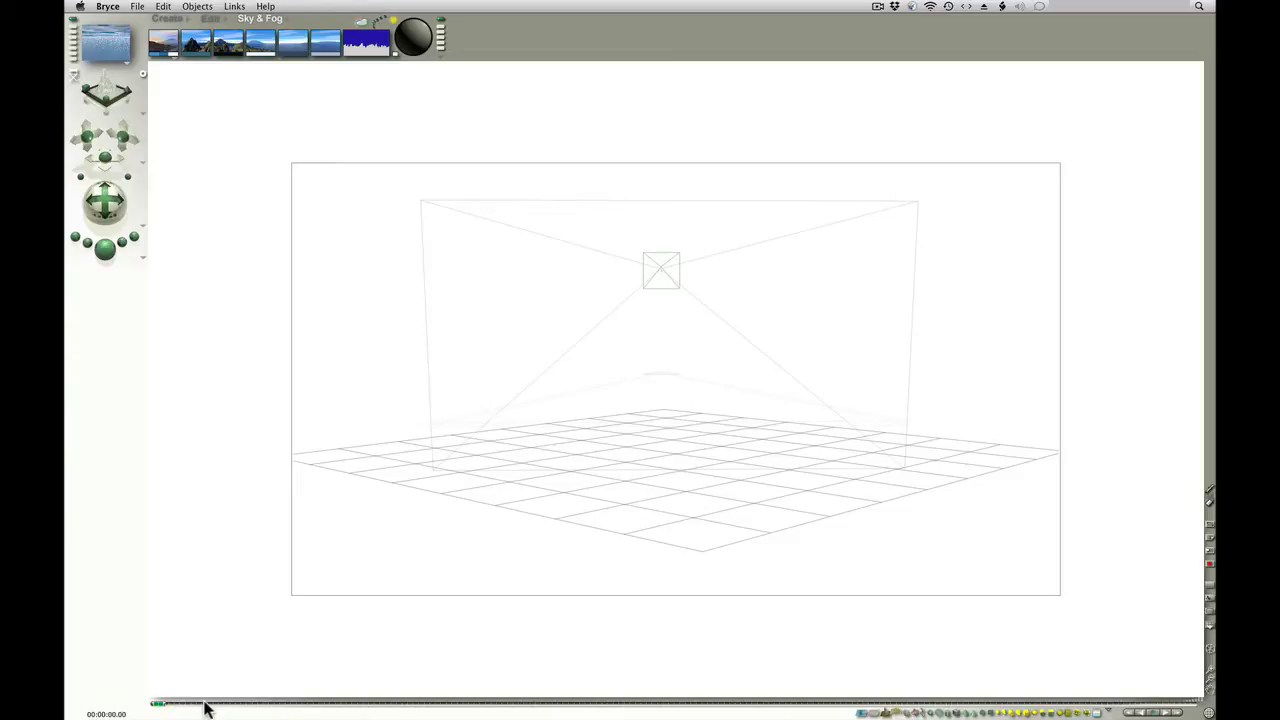
Step: Add a new mountain terrain, Terrain 1, from the Create tools
click(162, 7)
click(172, 22)
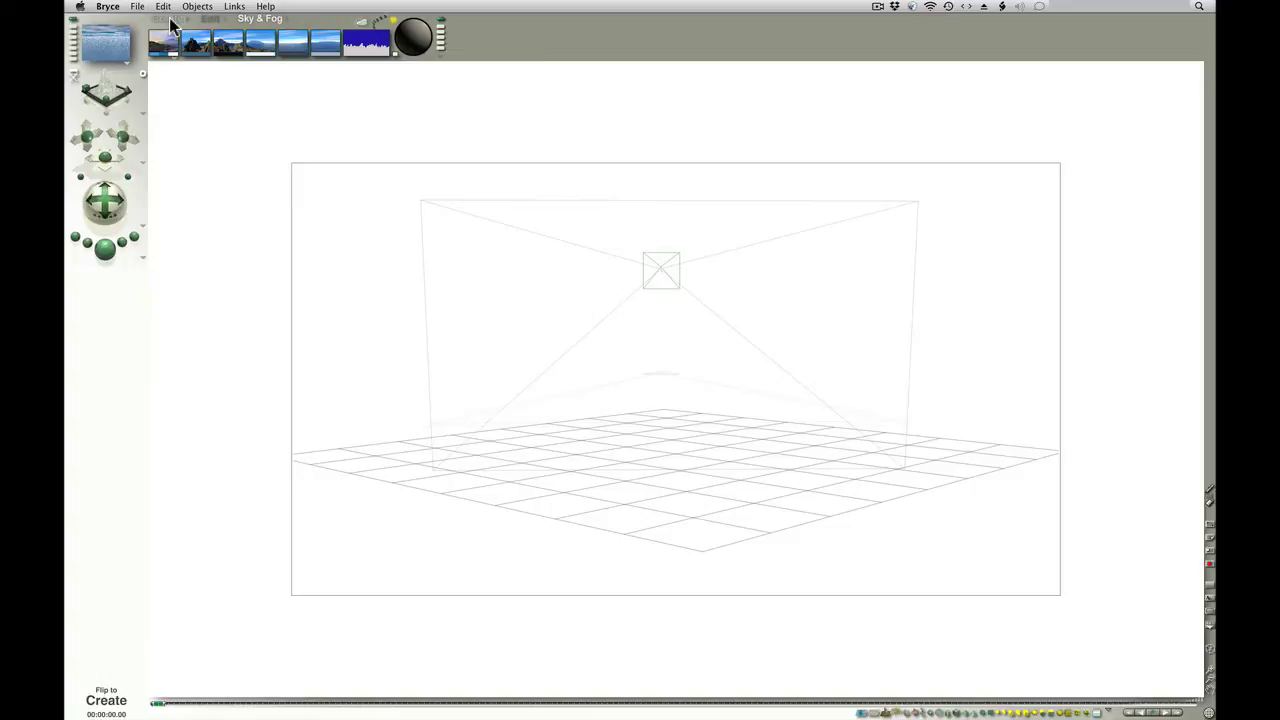
click(172, 19)
click(213, 39)
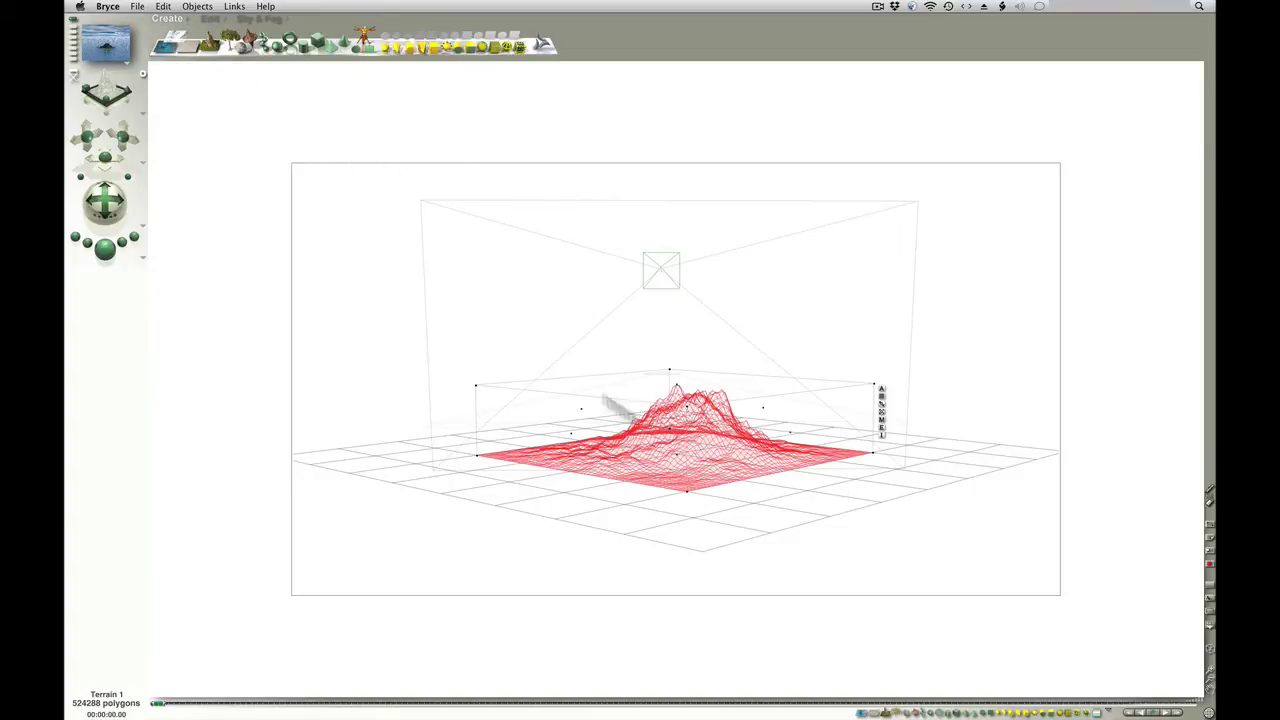
Step: Resize the terrain to span the ground grid and raise it slightly on Y
click(210, 19)
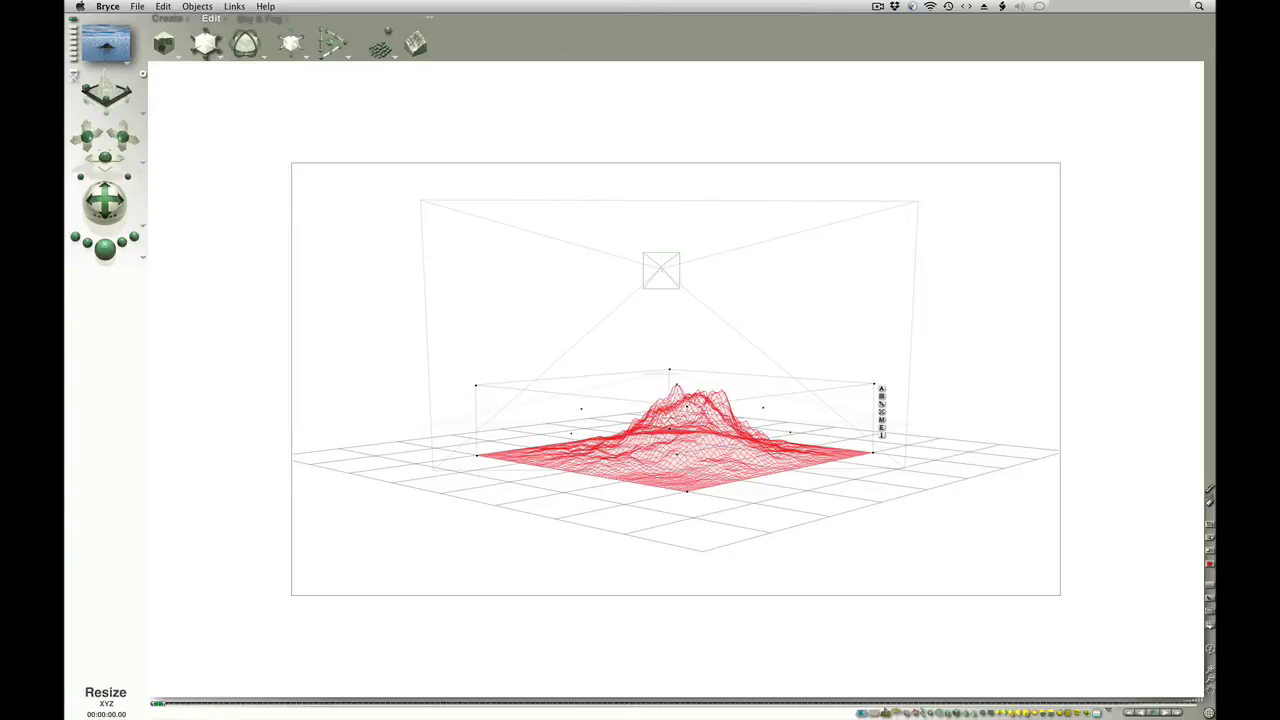
drag(206, 45, 290, 45)
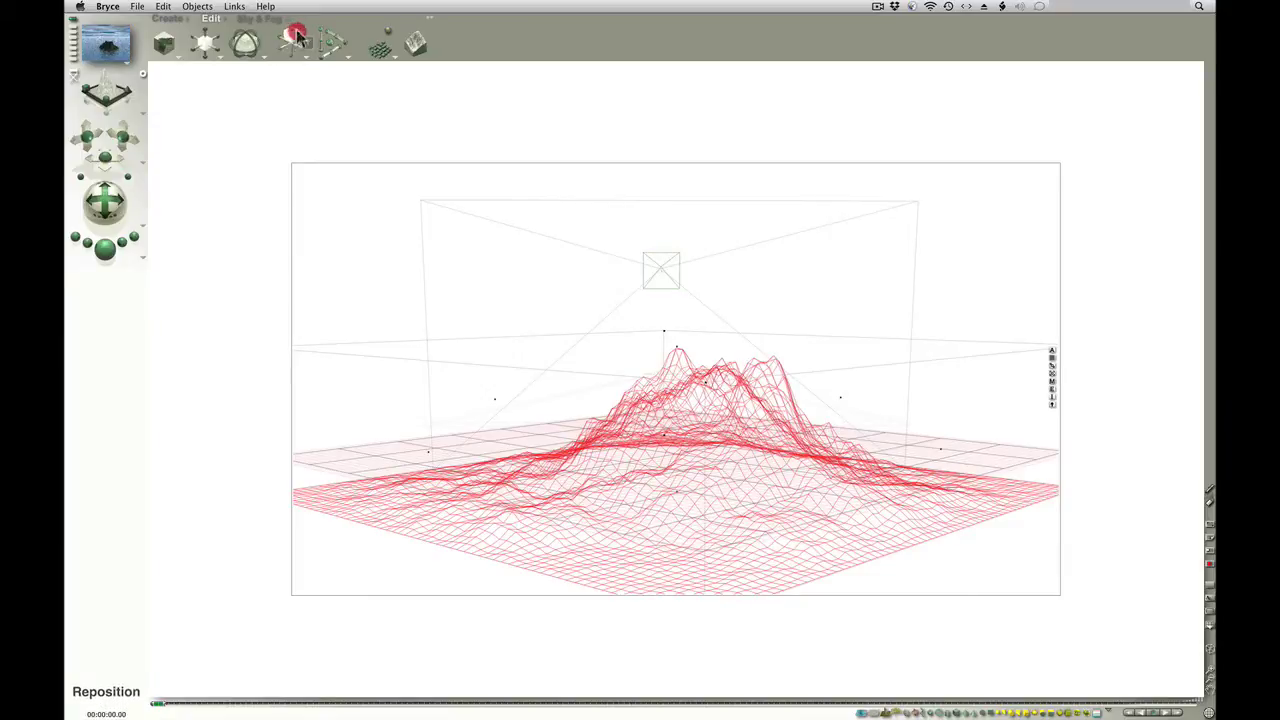
drag(298, 42, 298, 26)
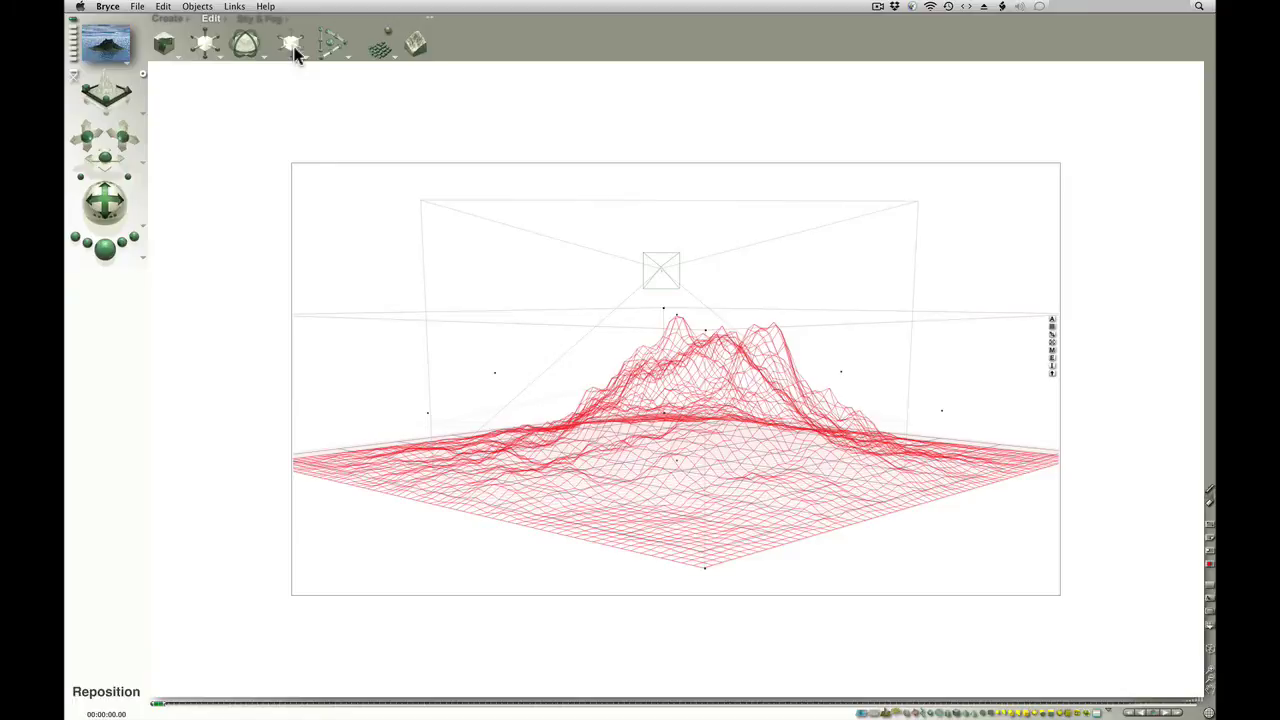
click(264, 20)
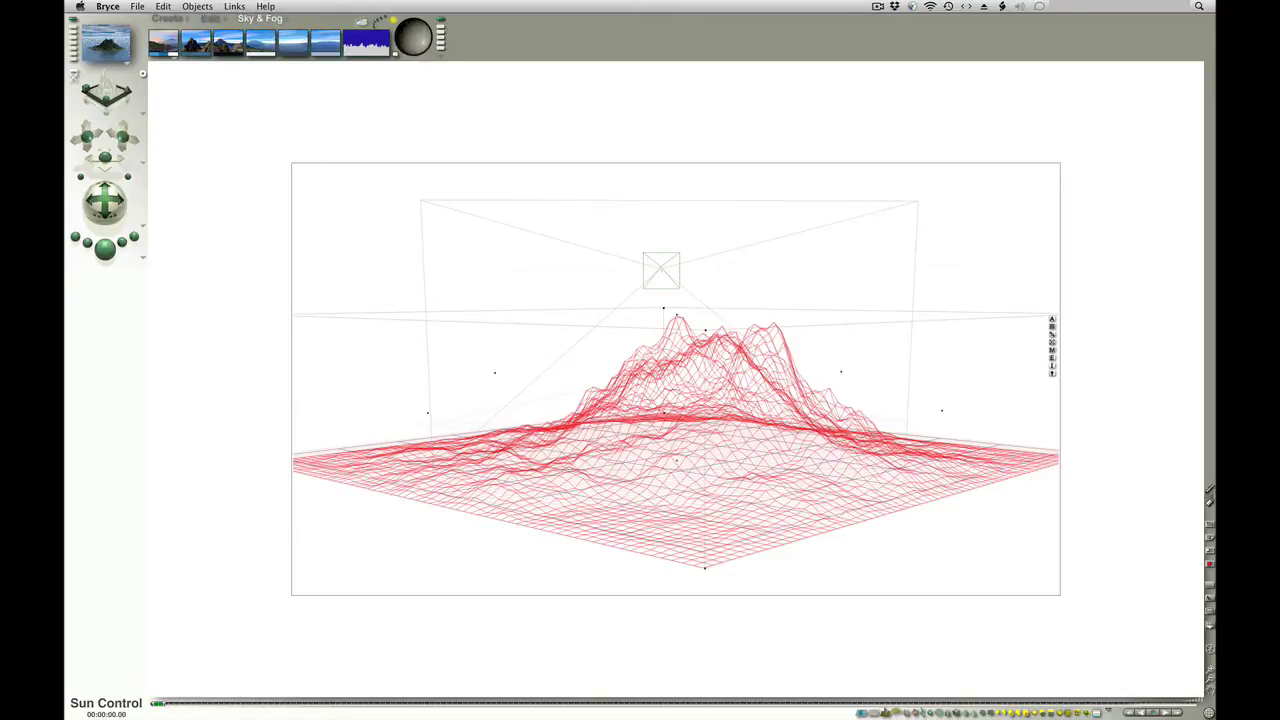
Step: Drag the Sun Control dial slightly to light the terrain from a new direction
mouse_move(416, 40)
mouse_down()
mouse_move(441, 53)
mouse_move(422, 44)
mouse_up()
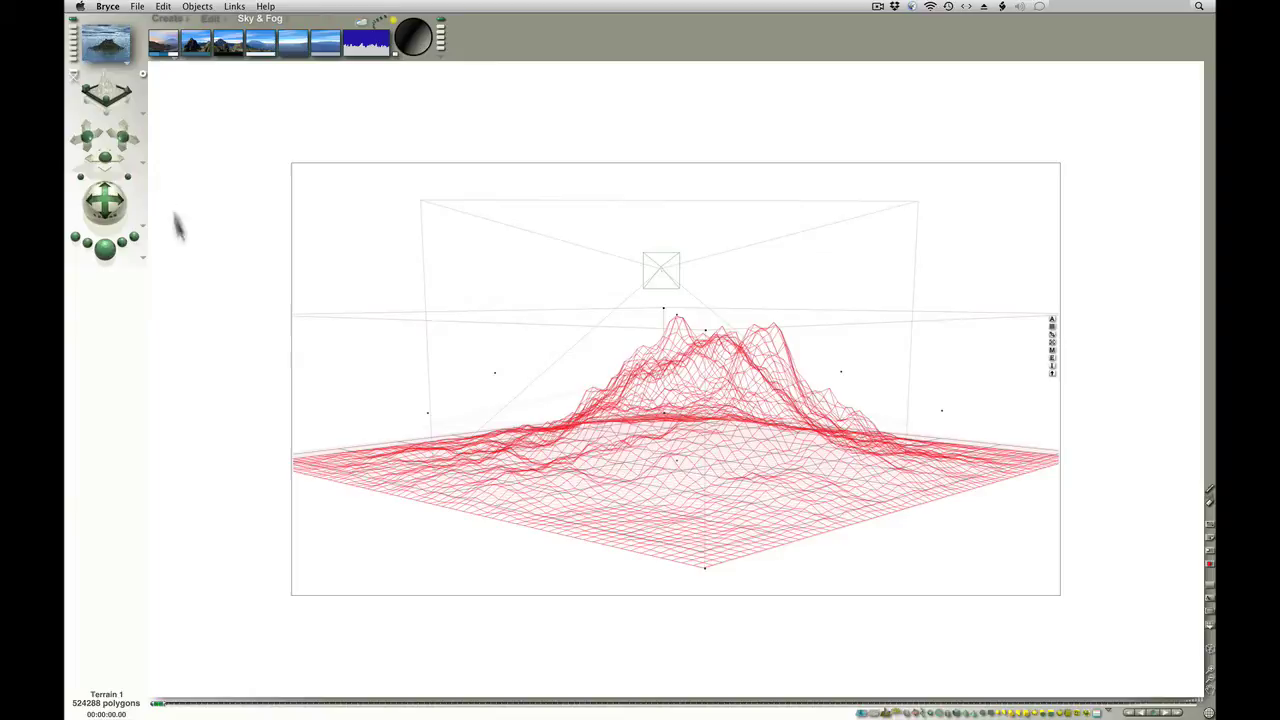
Step: Give Terrain 1 the Terrains > Rocky 'From Underneath' material from the Material Library
click(1052, 352)
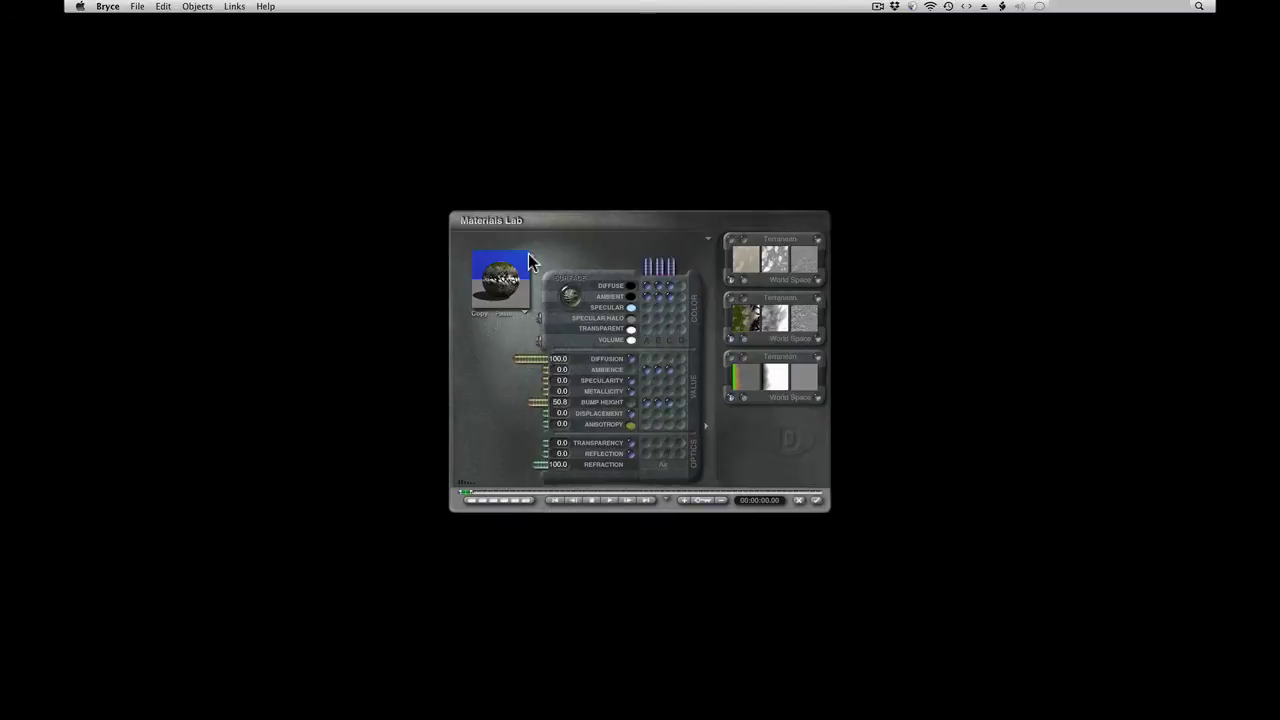
click(532, 258)
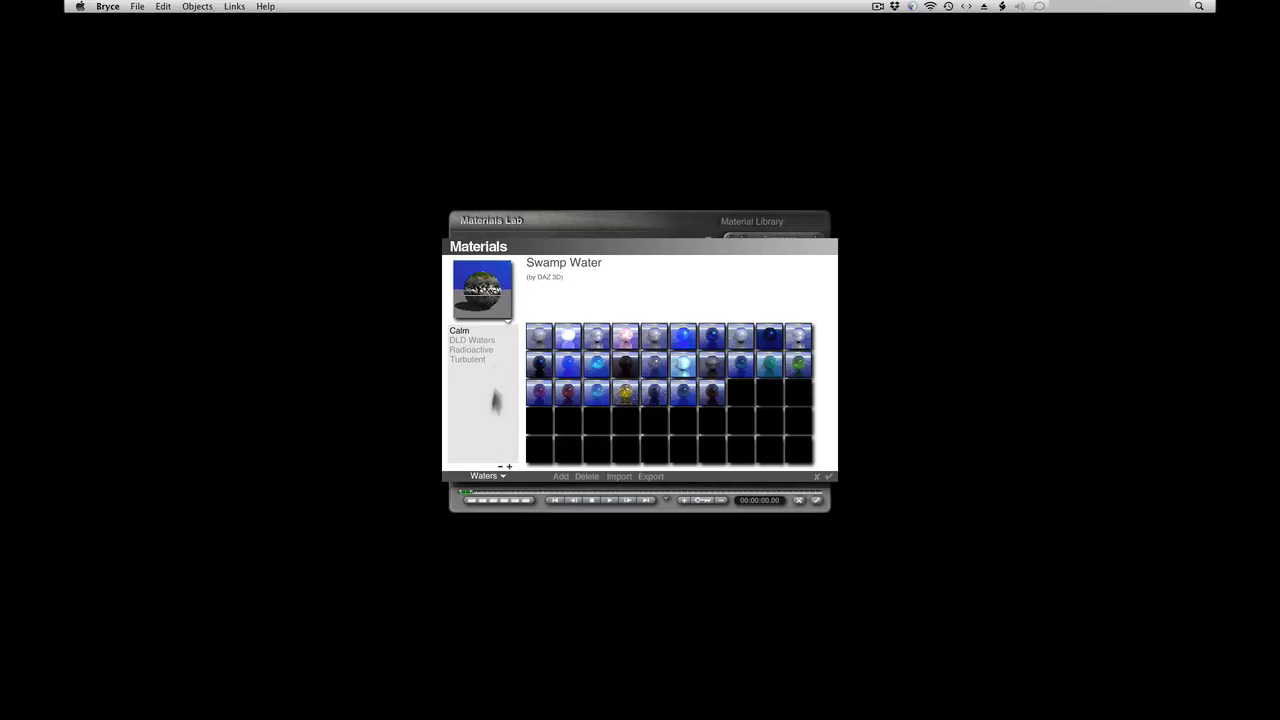
click(502, 477)
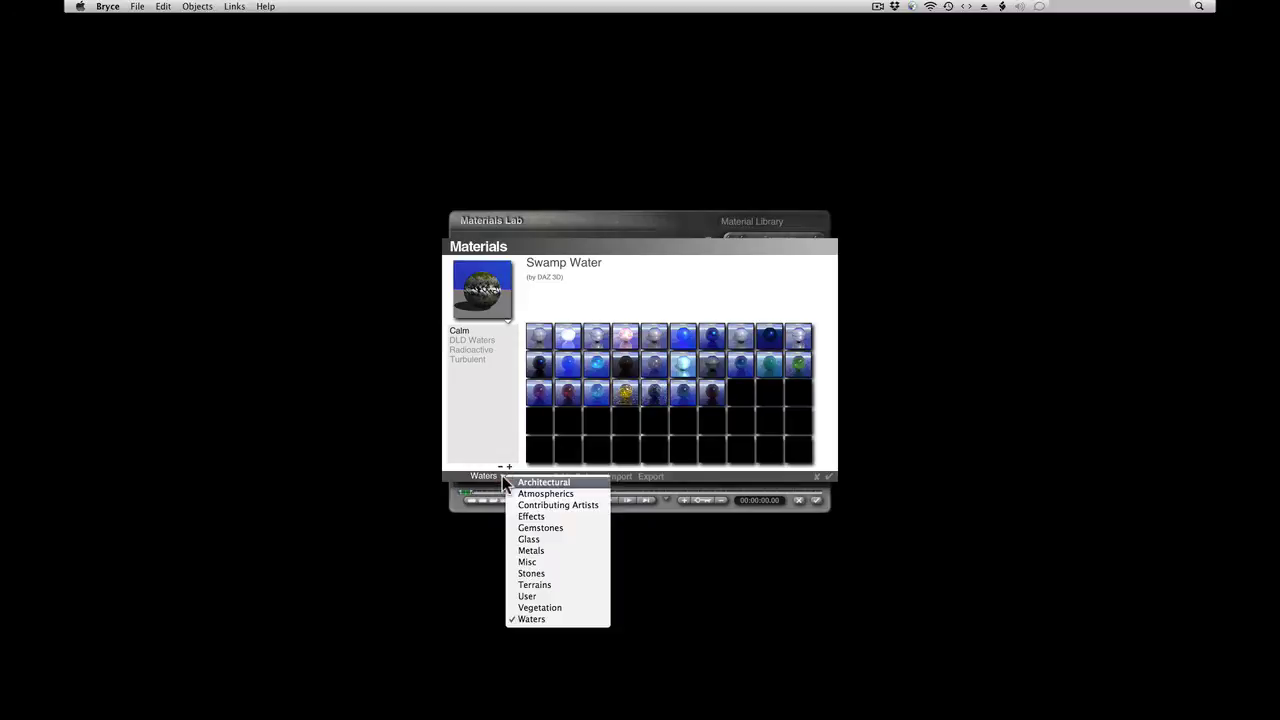
click(577, 588)
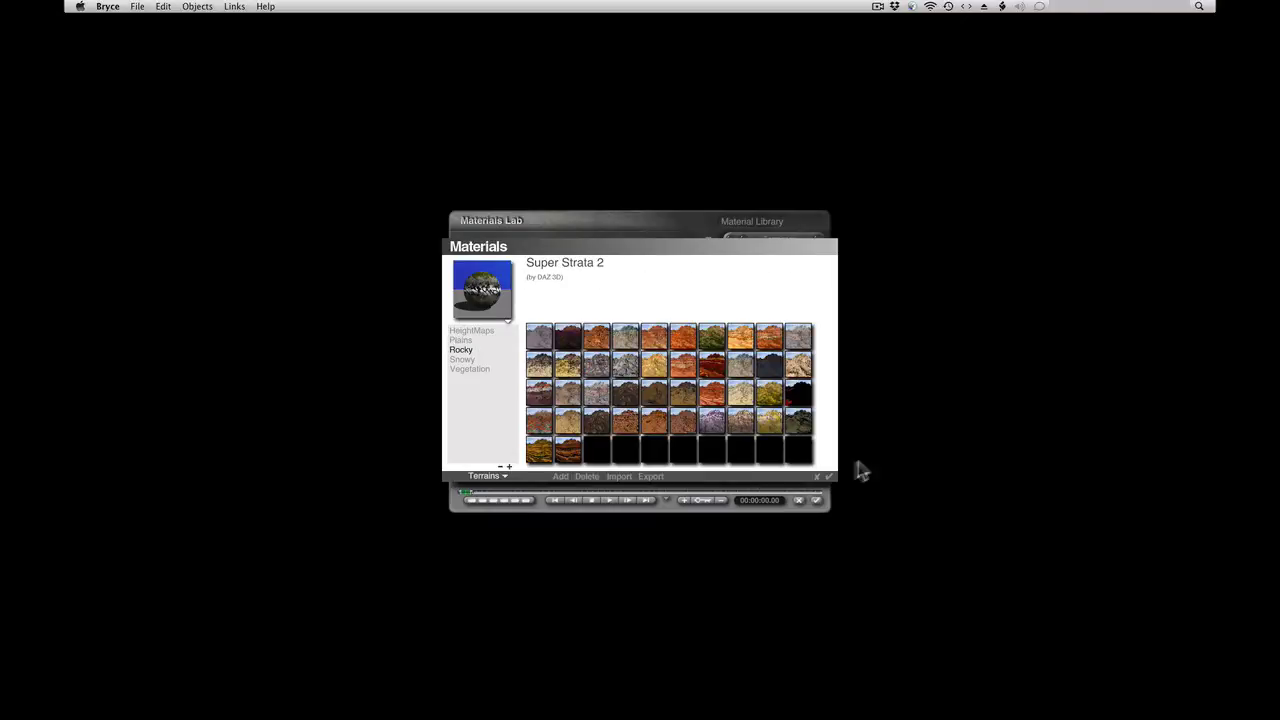
click(654, 364)
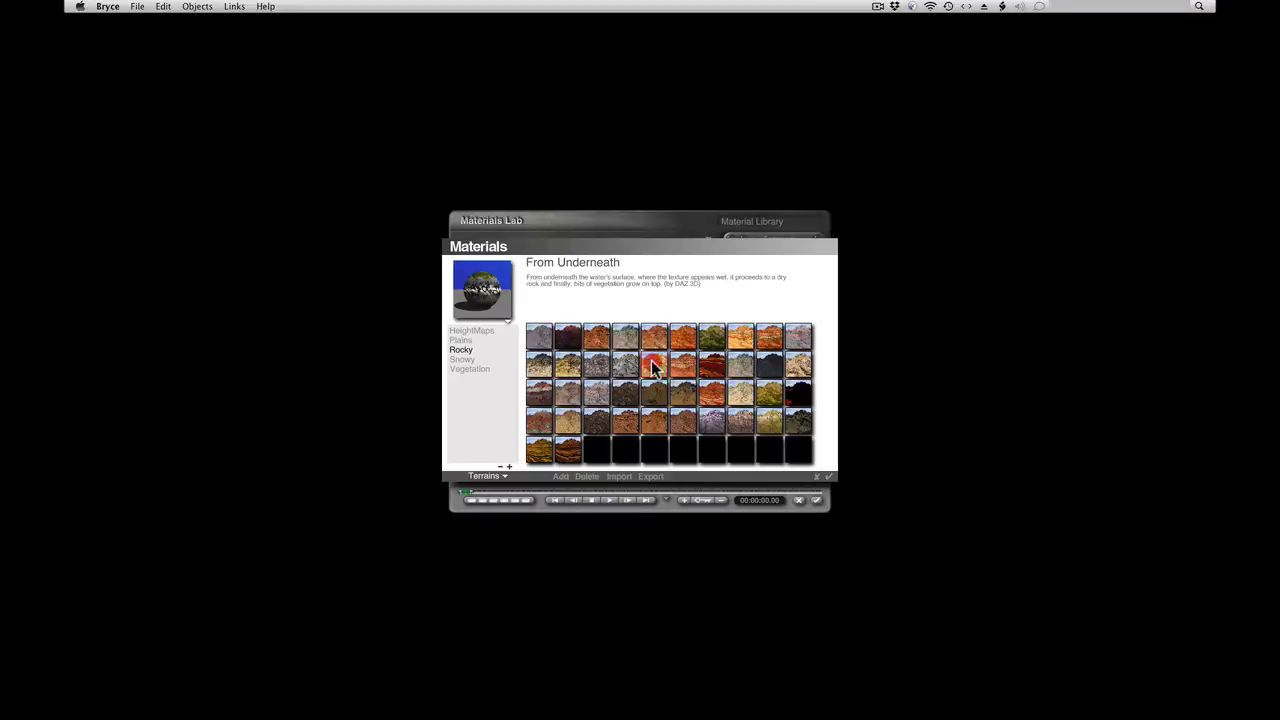
click(829, 478)
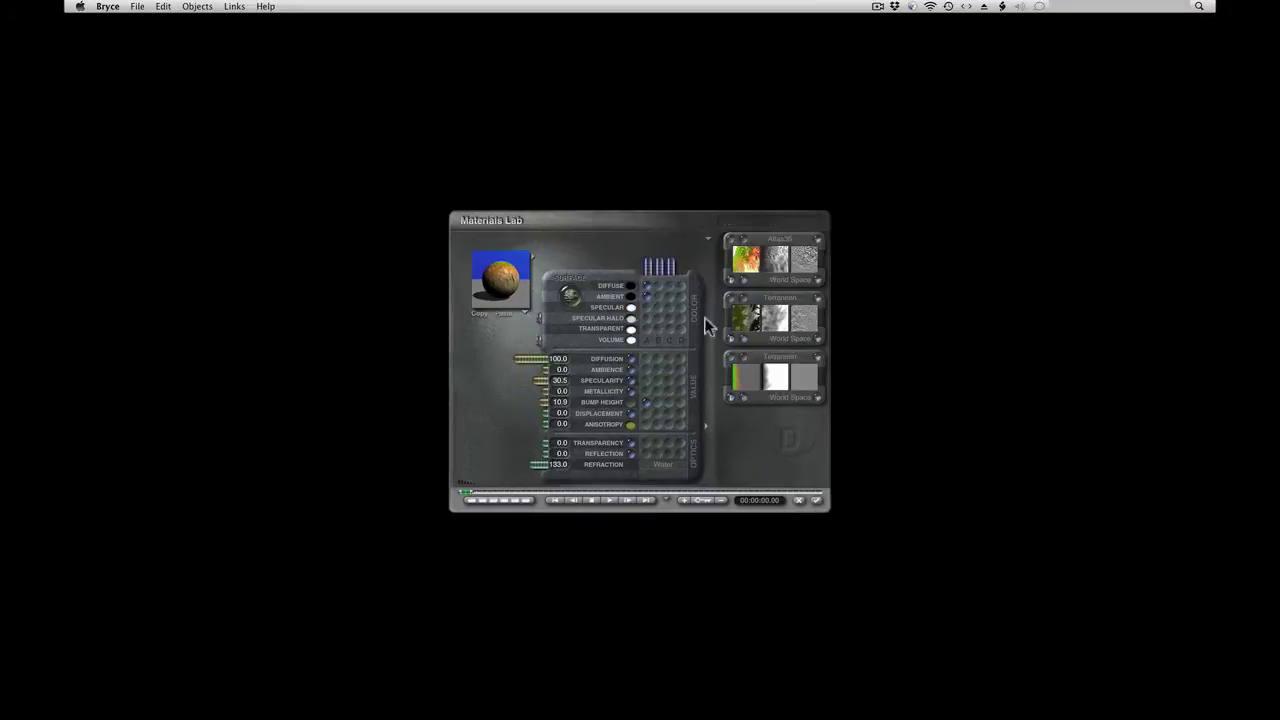
click(817, 500)
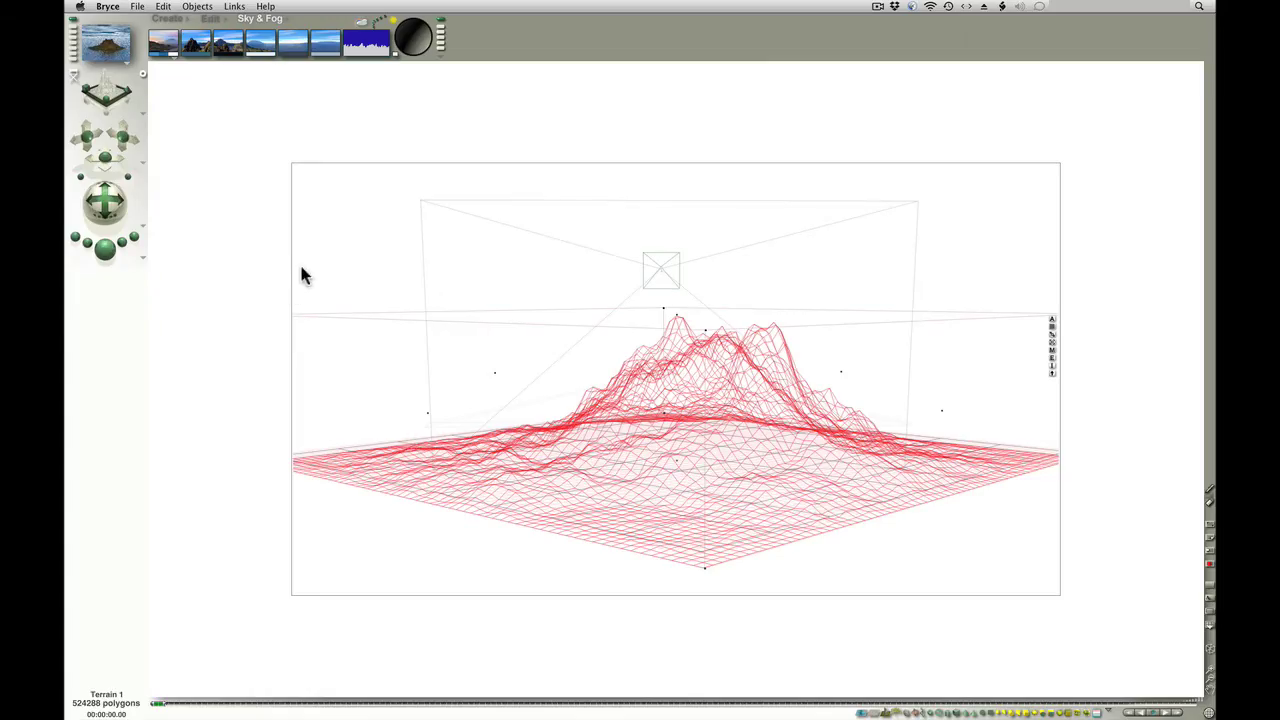
Step: Raise the sun's diffuse intensity to 275 in Sky Lab's Sun & Moon settings
click(417, 44)
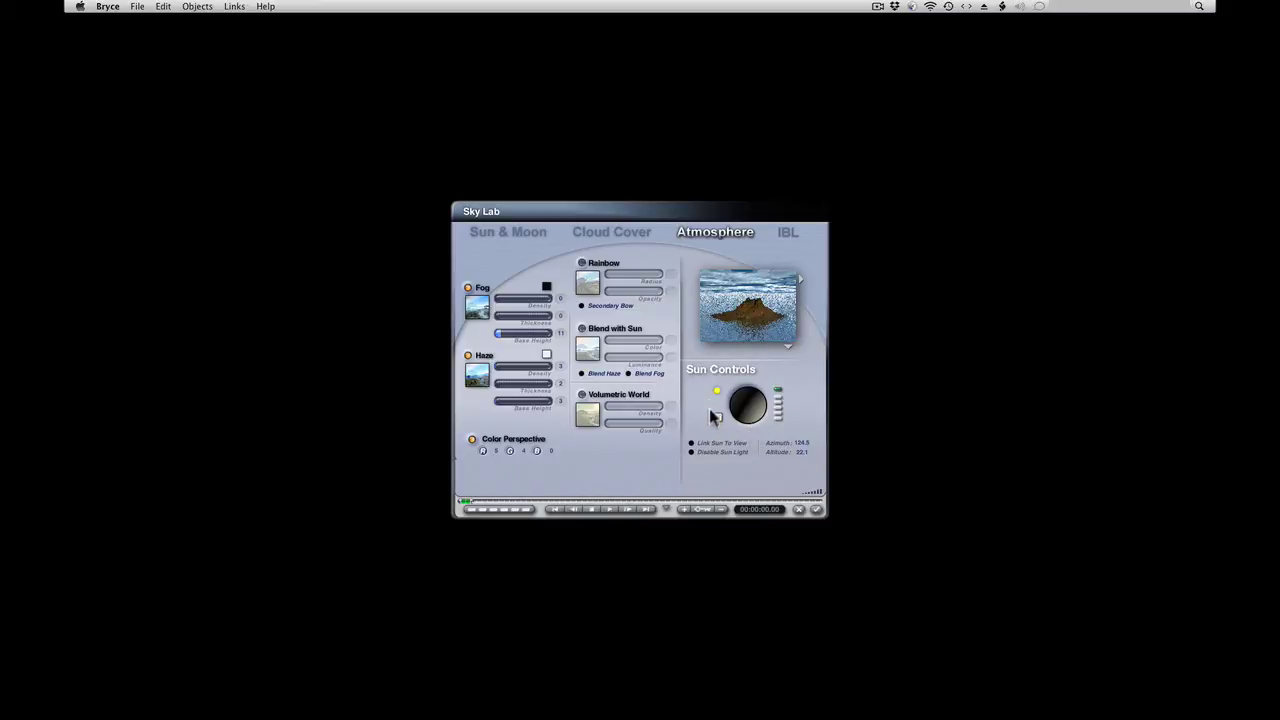
click(522, 243)
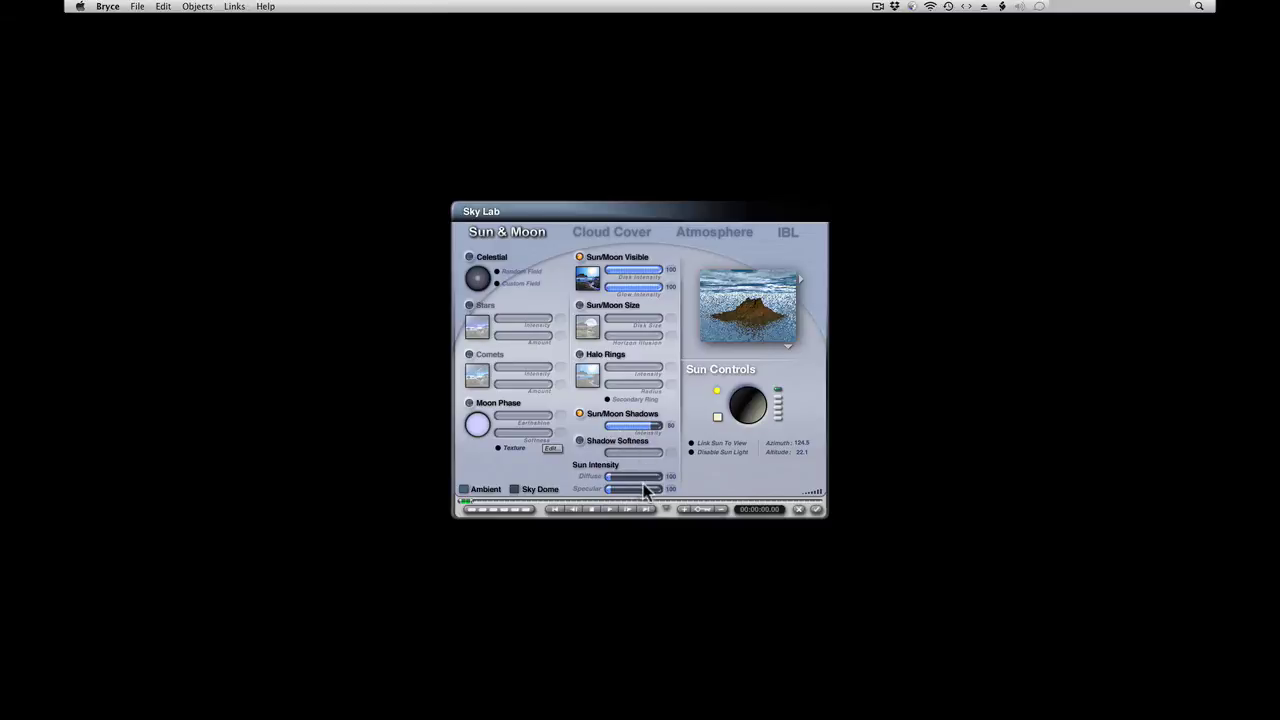
mouse_move(613, 477)
mouse_down()
mouse_move(654, 484)
mouse_move(618, 484)
mouse_up()
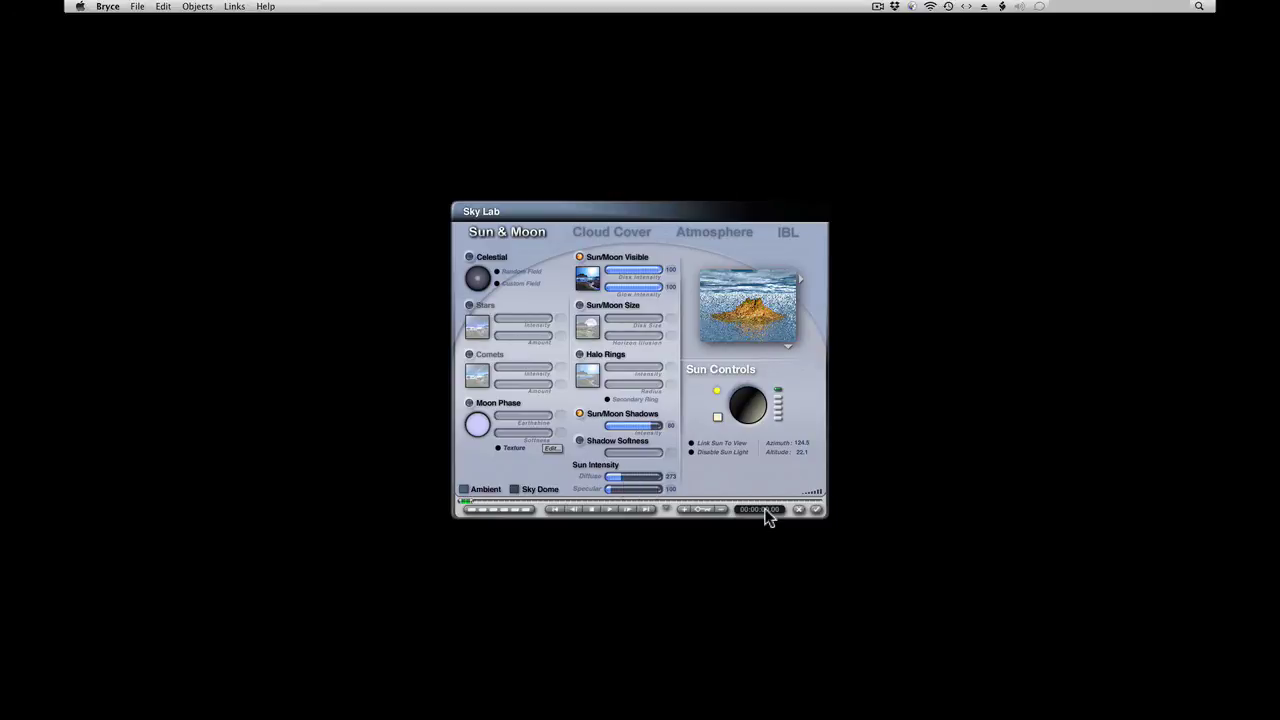
click(816, 508)
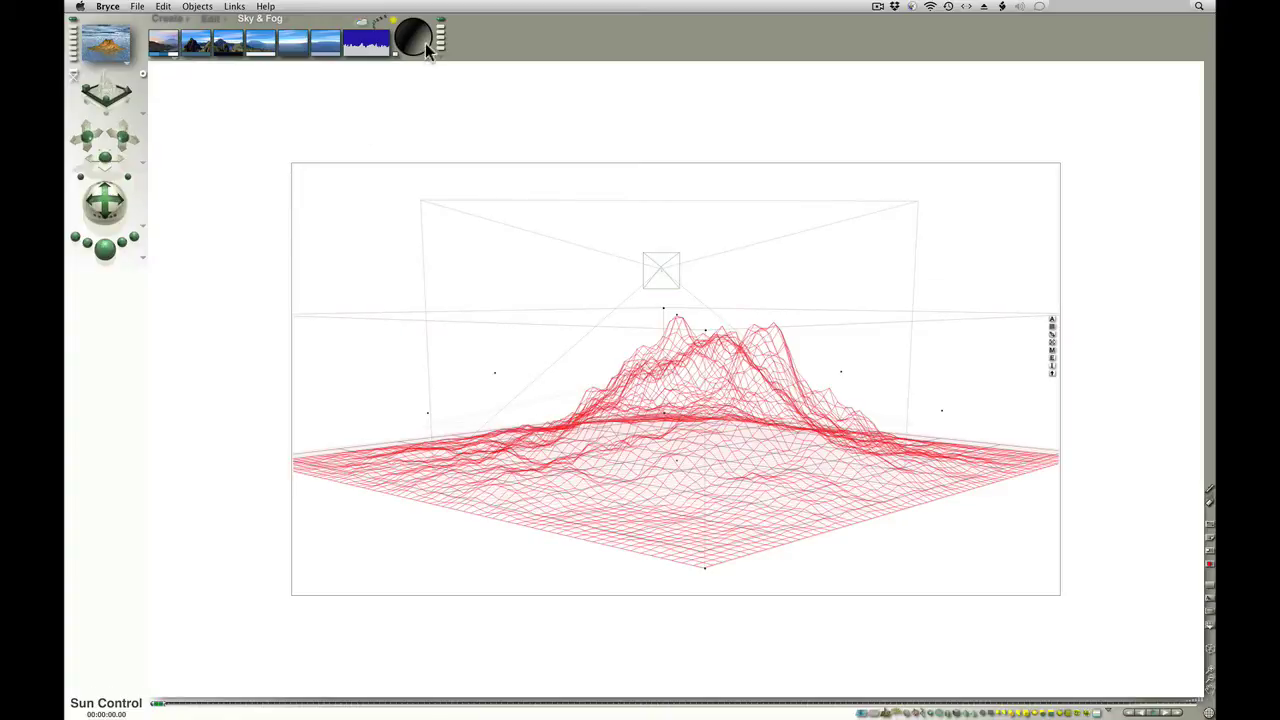
Step: Nudge the Sun Control dial to a new sun angle, then deselect the terrain
drag(428, 52, 424, 52)
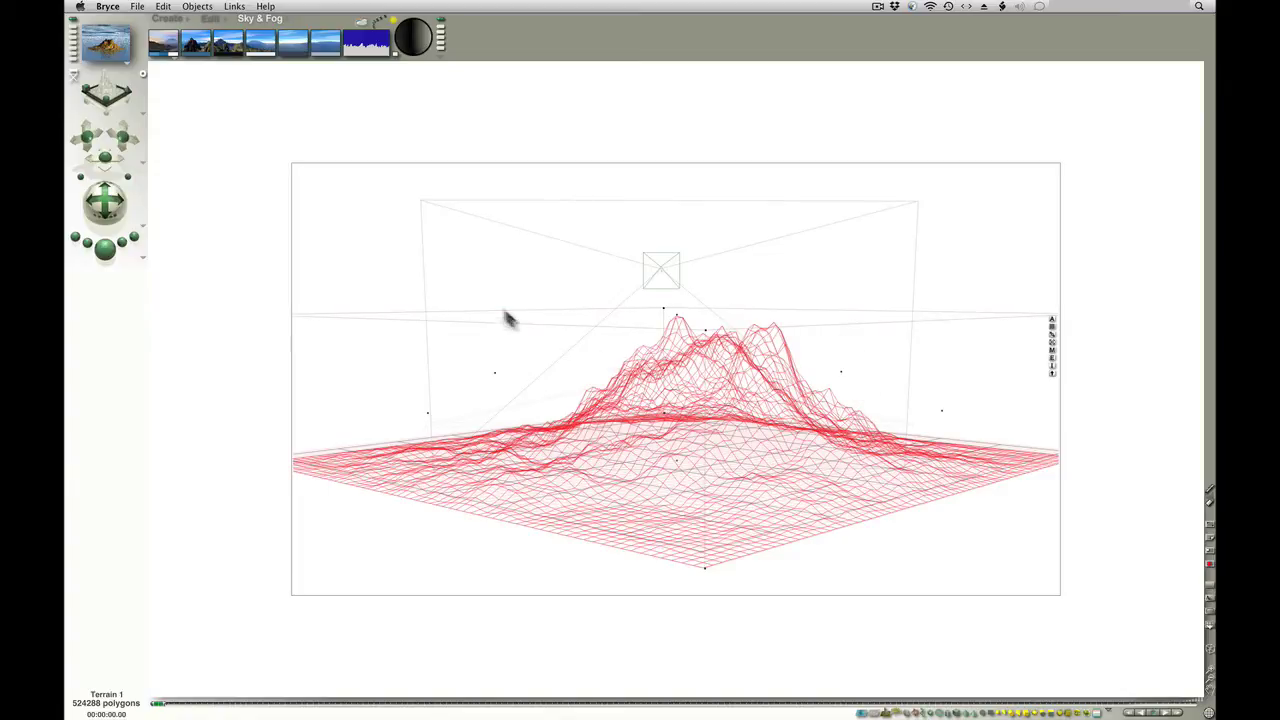
click(364, 274)
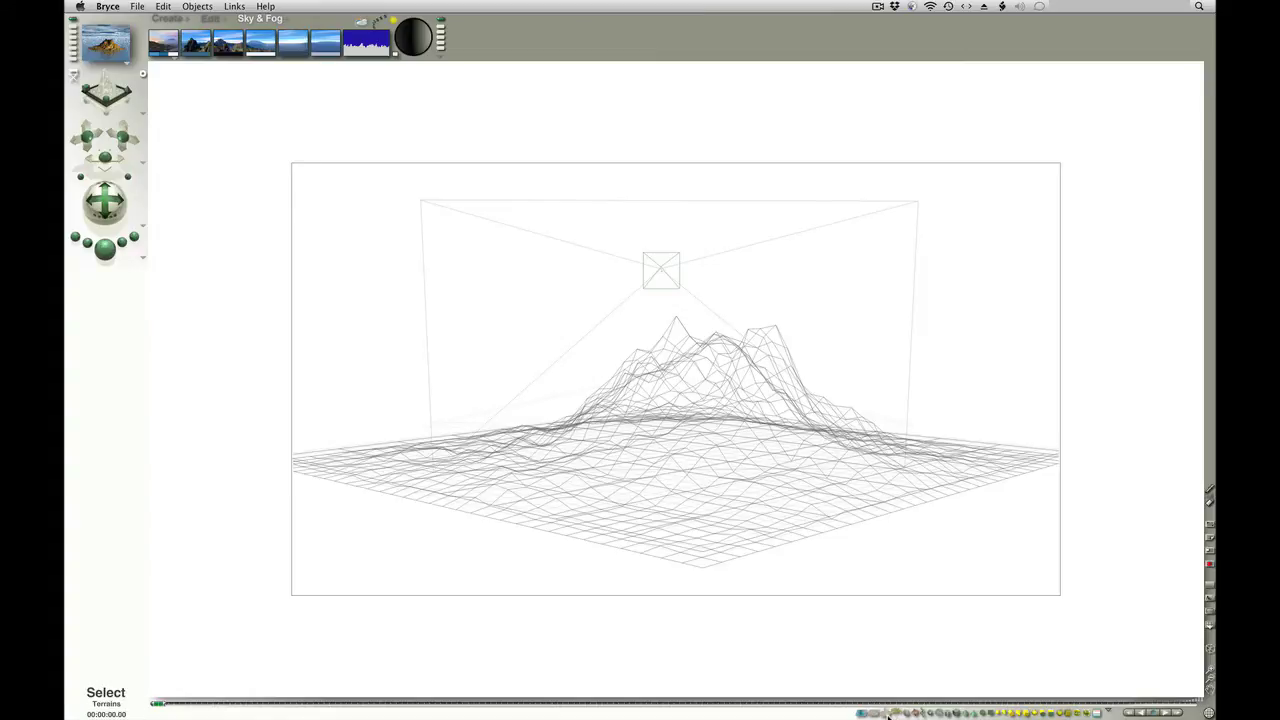
Step: Select Terrain 1 from the Terrains selection popup and show the animation time palette
click(887, 714)
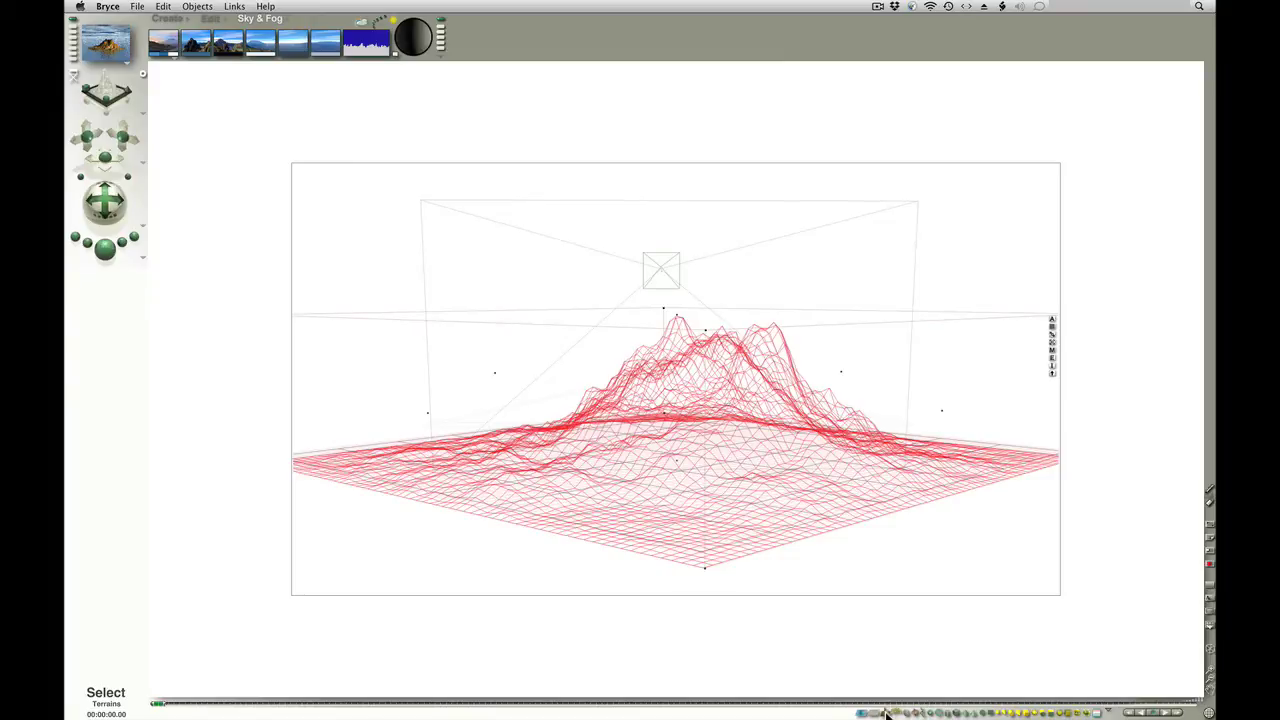
drag(887, 714, 1163, 697)
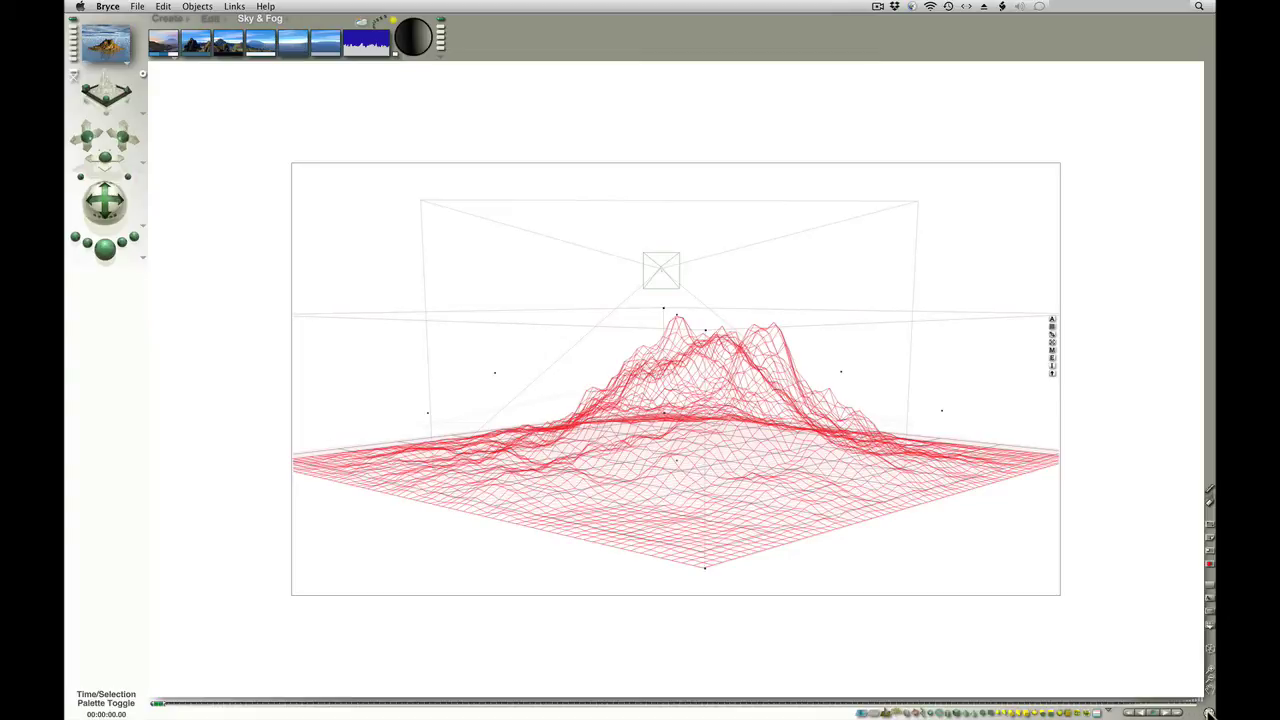
click(1209, 711)
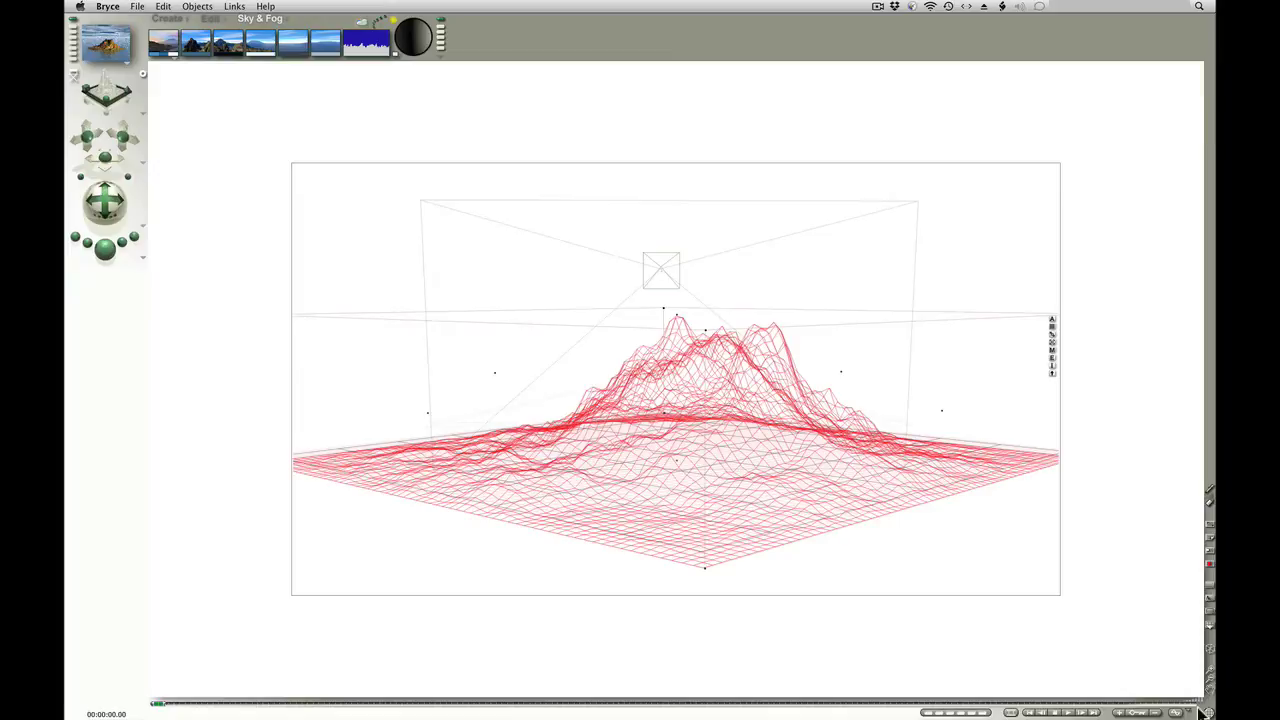
Step: Toggle Auto-Key in the Timeline Options menu
click(1189, 708)
drag(1189, 708, 1183, 677)
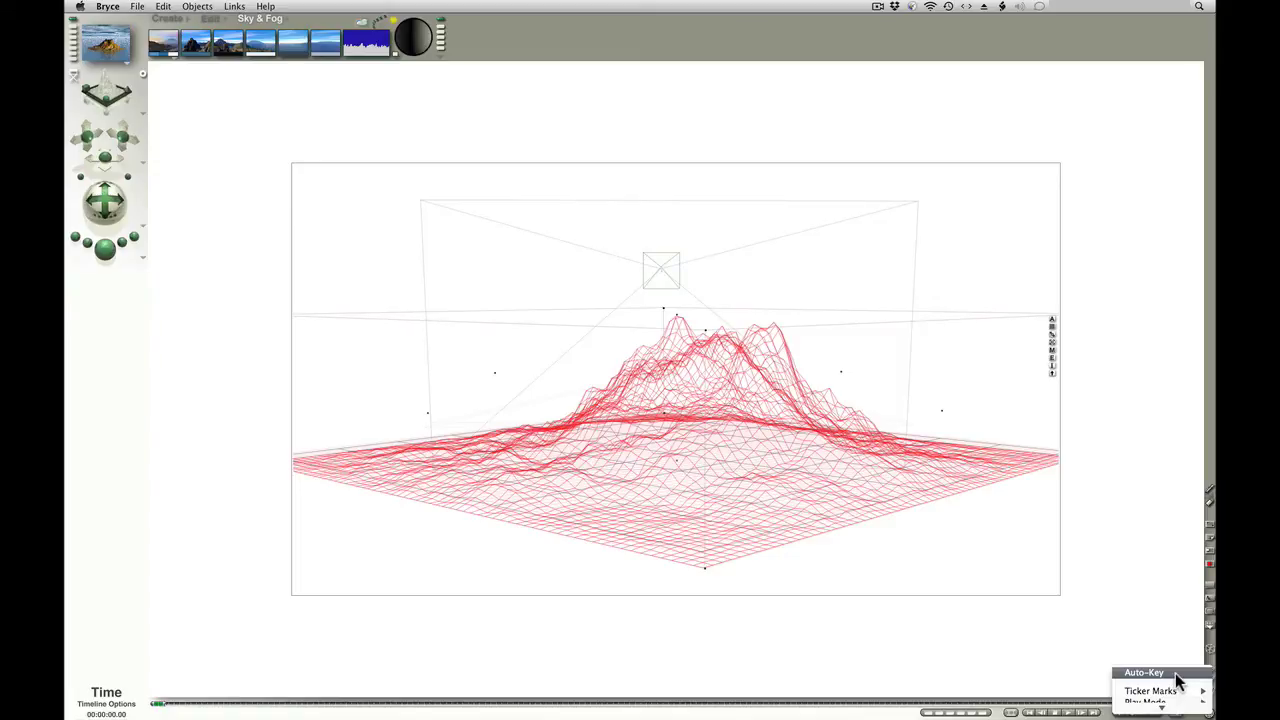
click(1168, 658)
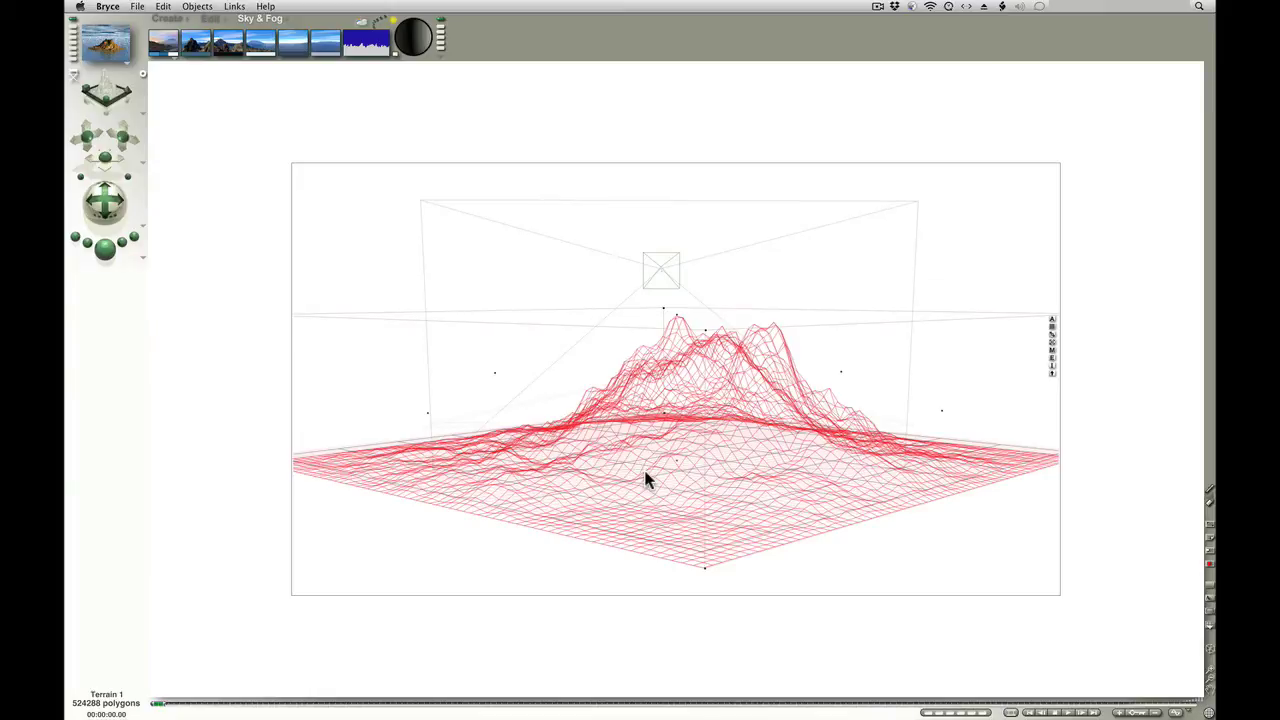
Step: Select the camera and apply Camera to Director to match the current view
click(665, 268)
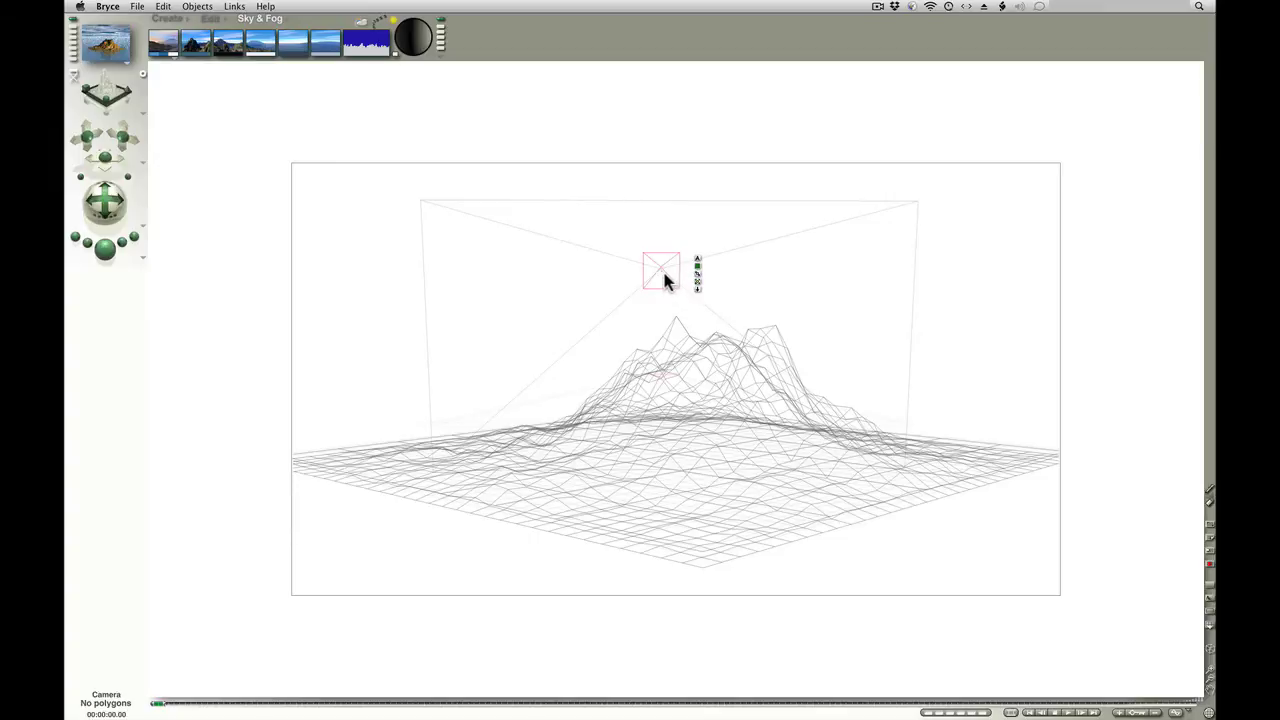
click(141, 170)
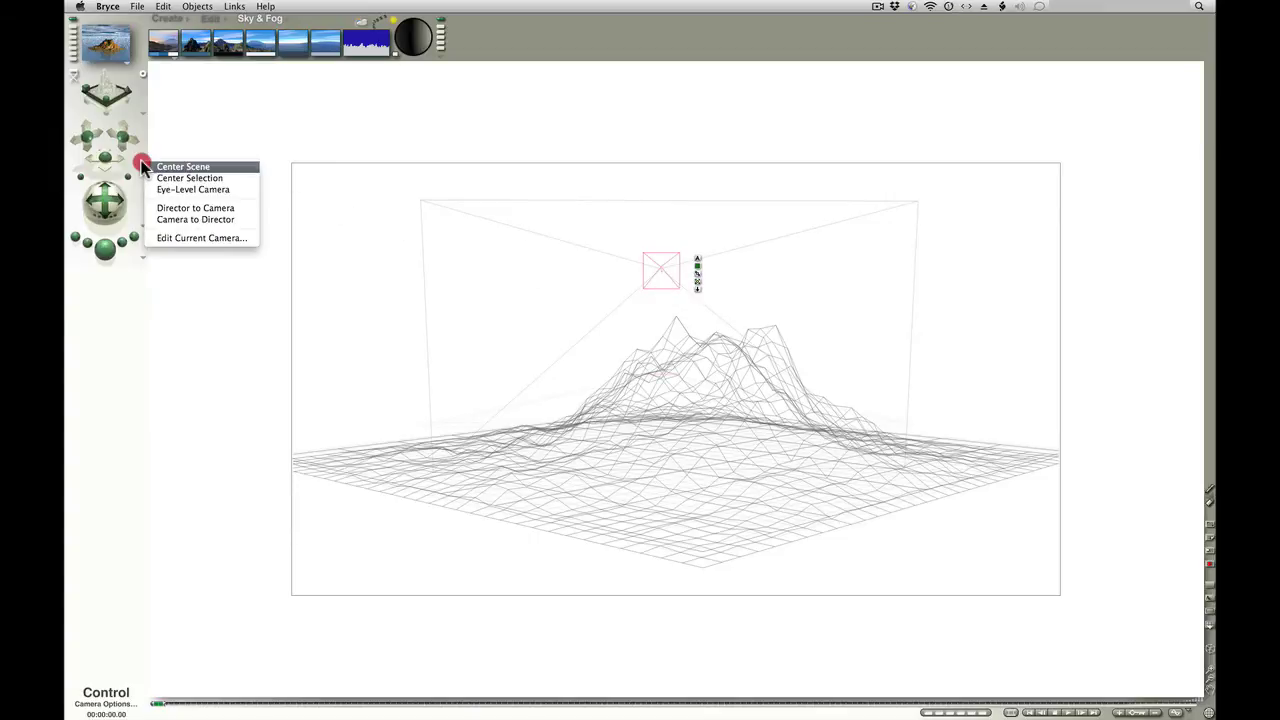
click(220, 226)
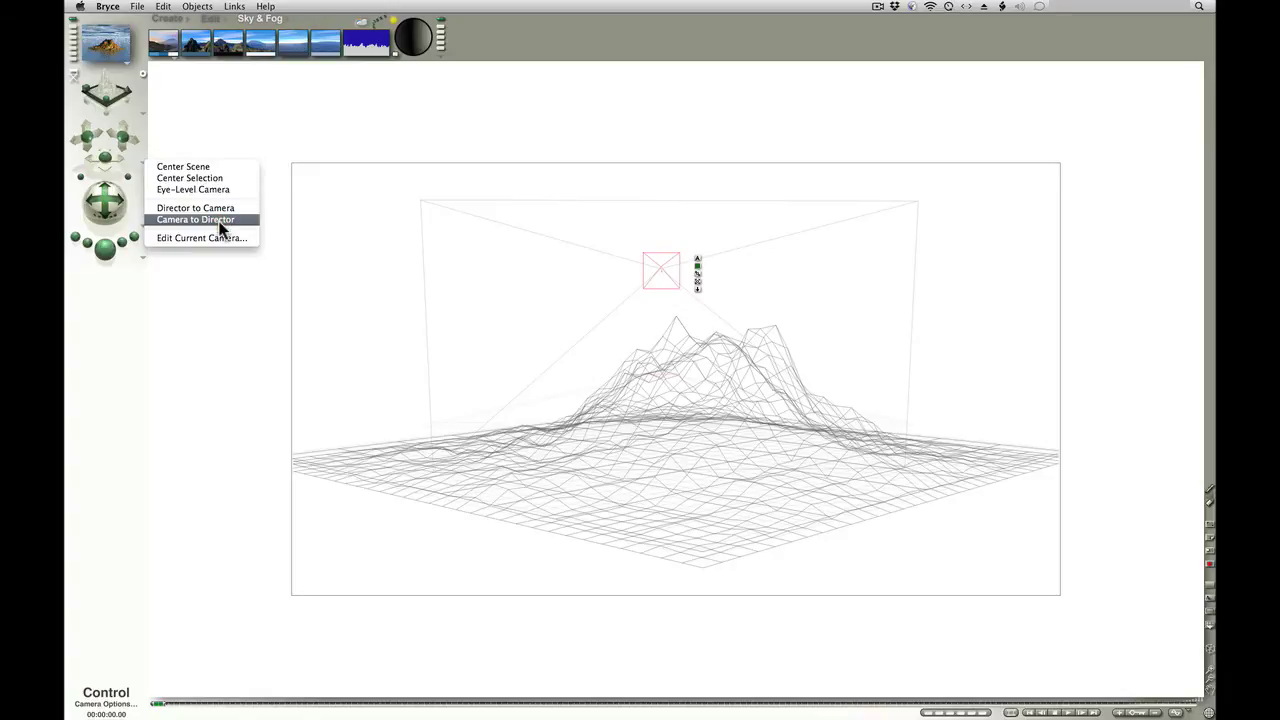
click(232, 219)
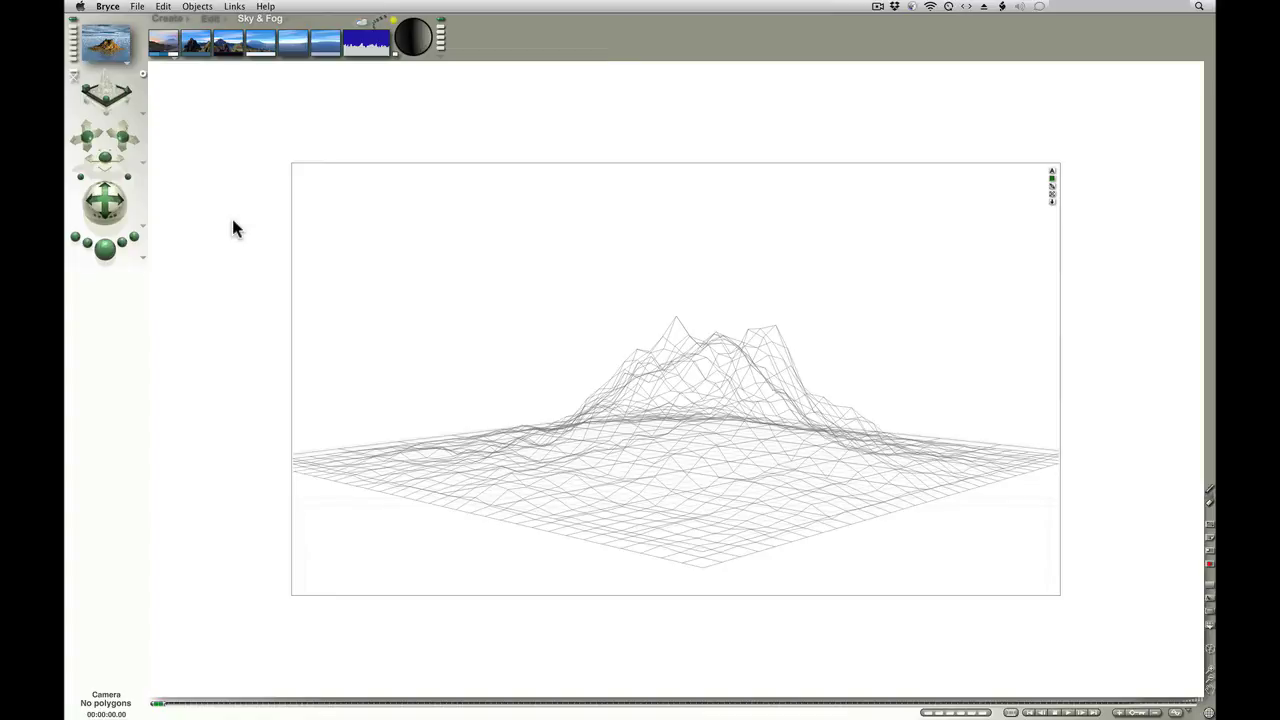
Step: Move the director view out with XZ, YZ and trackball controls, showing terrain left, camera right
click(76, 82)
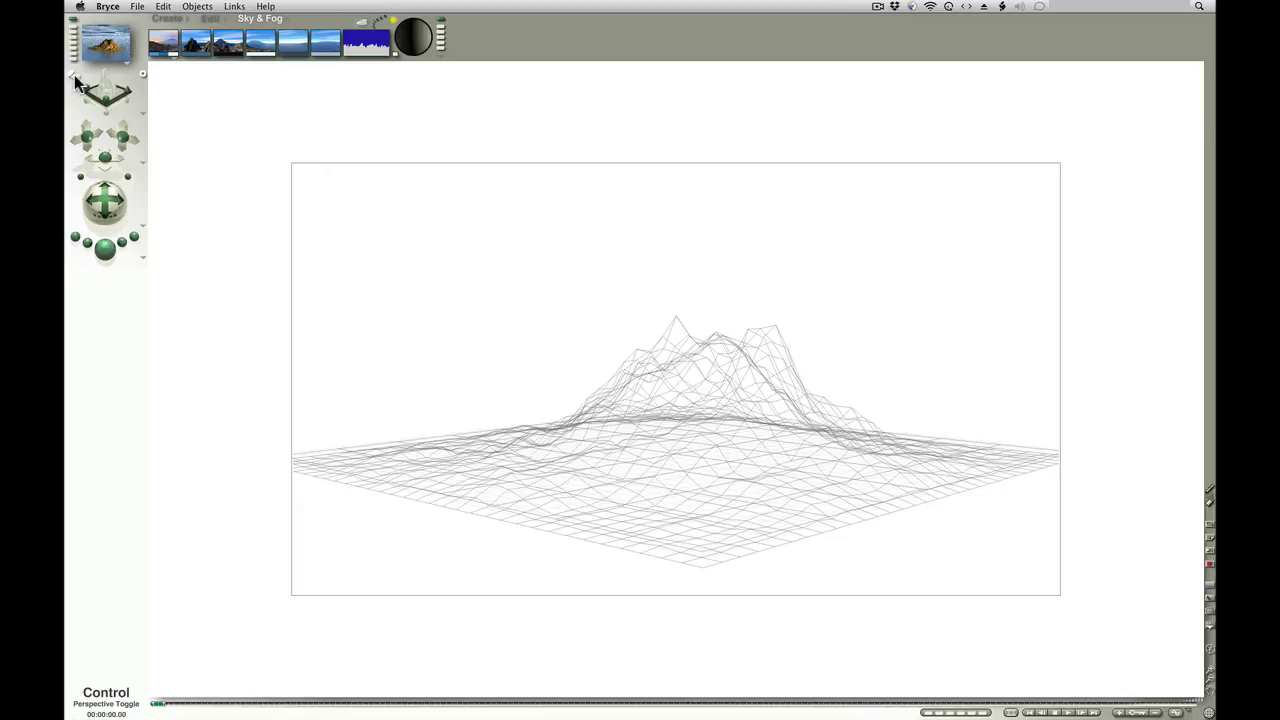
click(76, 82)
drag(106, 157, 131, 141)
drag(105, 200, 112, 198)
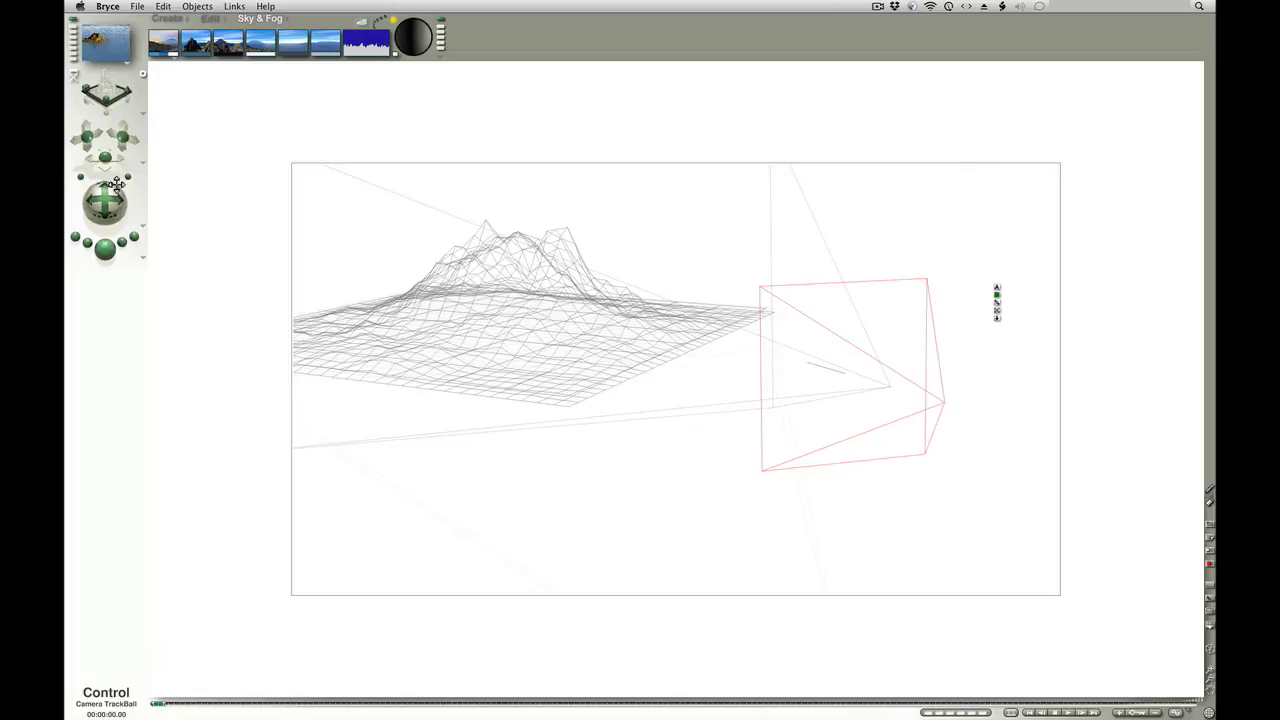
drag(88, 135, 104, 206)
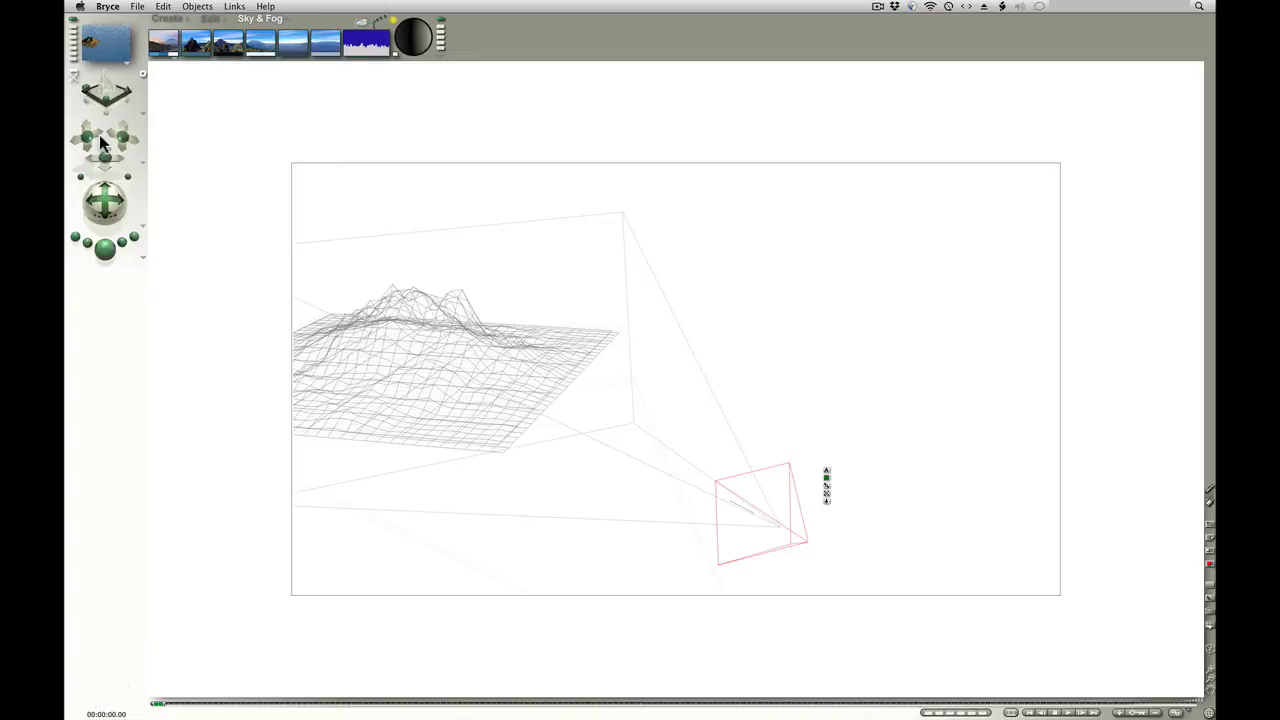
mouse_move(100, 150)
mouse_down()
mouse_move(112, 185)
mouse_move(98, 202)
mouse_move(112, 170)
mouse_up()
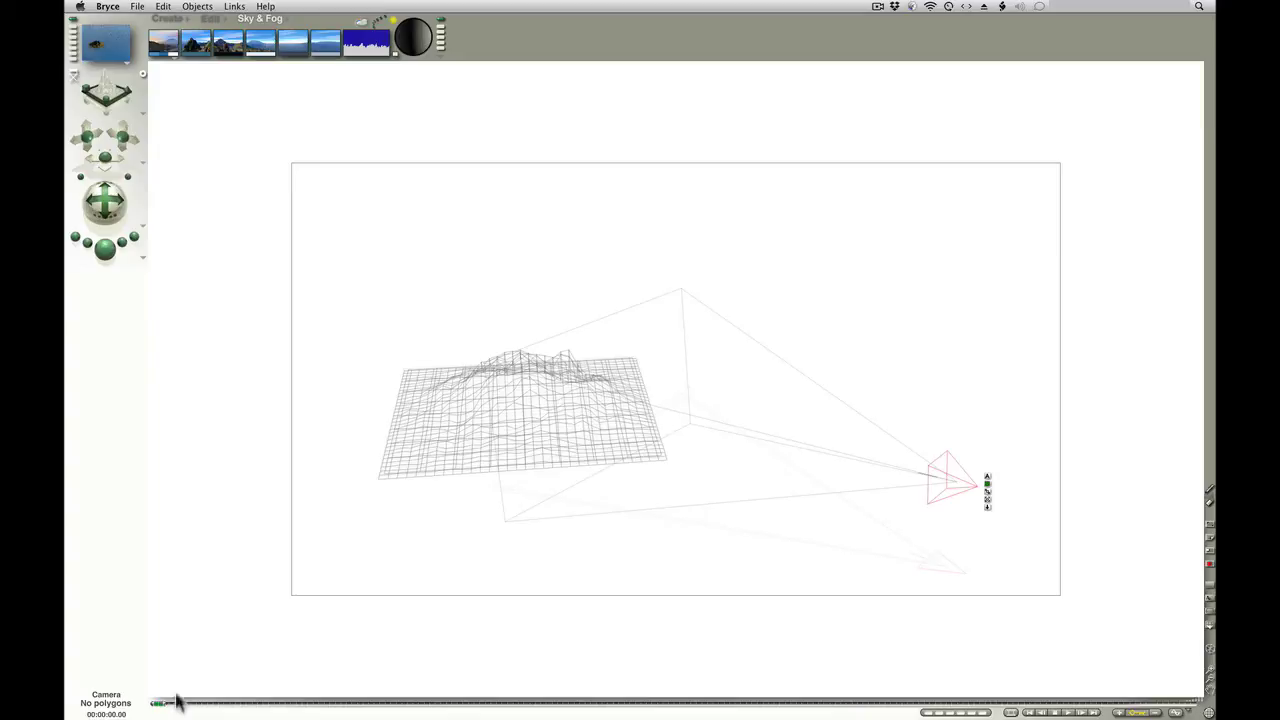
Step: Move the animation timeline's current time to 00:00:05.00
drag(163, 706, 202, 704)
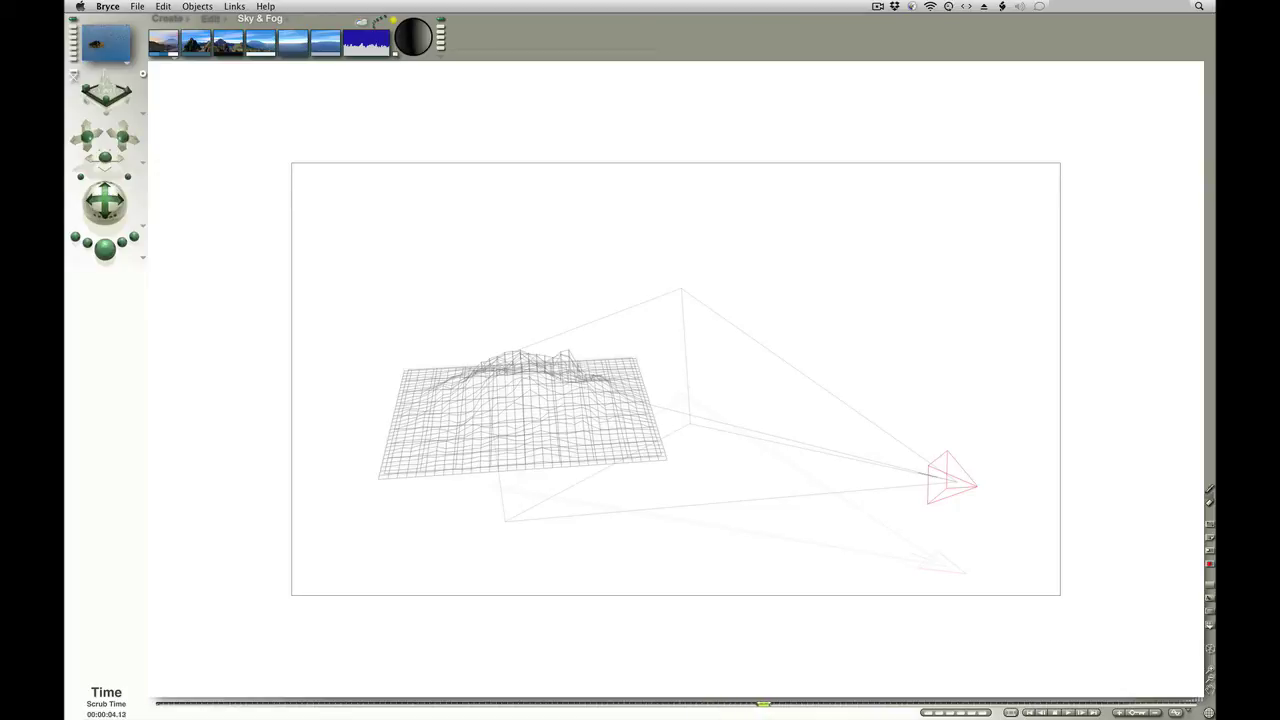
drag(764, 704, 846, 704)
drag(824, 705, 828, 708)
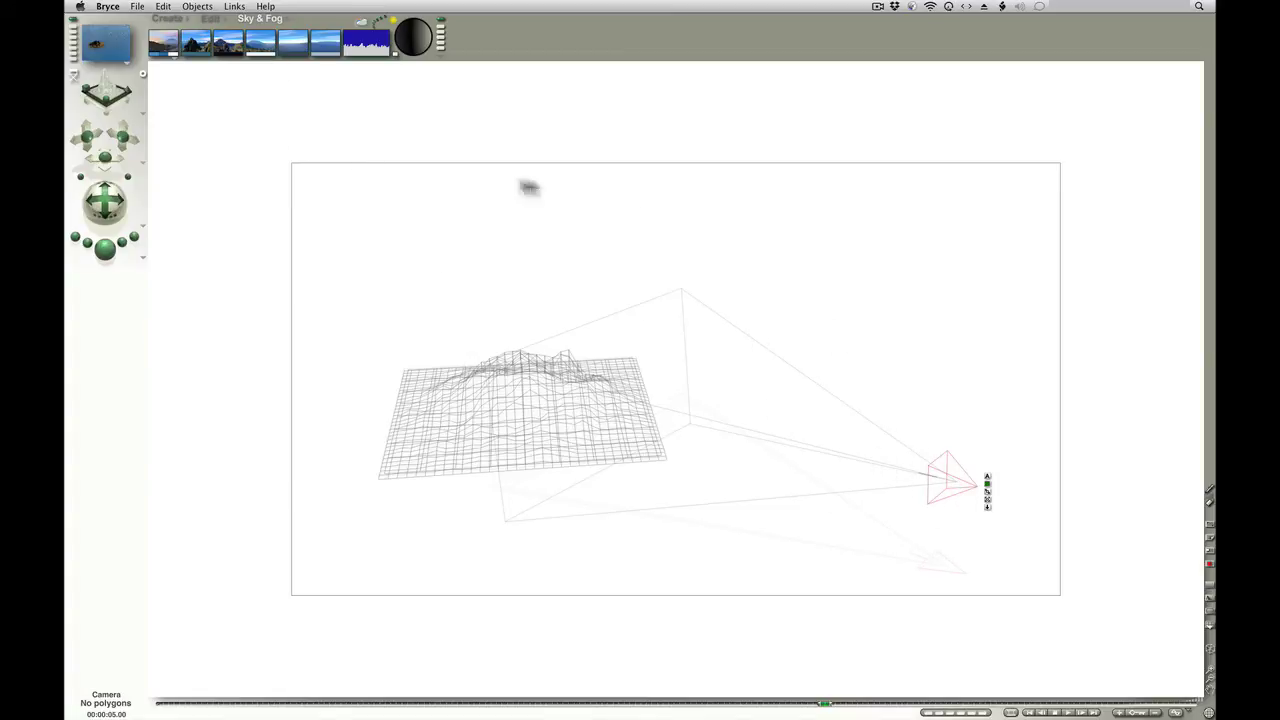
Step: Reposition the camera higher and farther right of the island at the 5-second mark
click(210, 20)
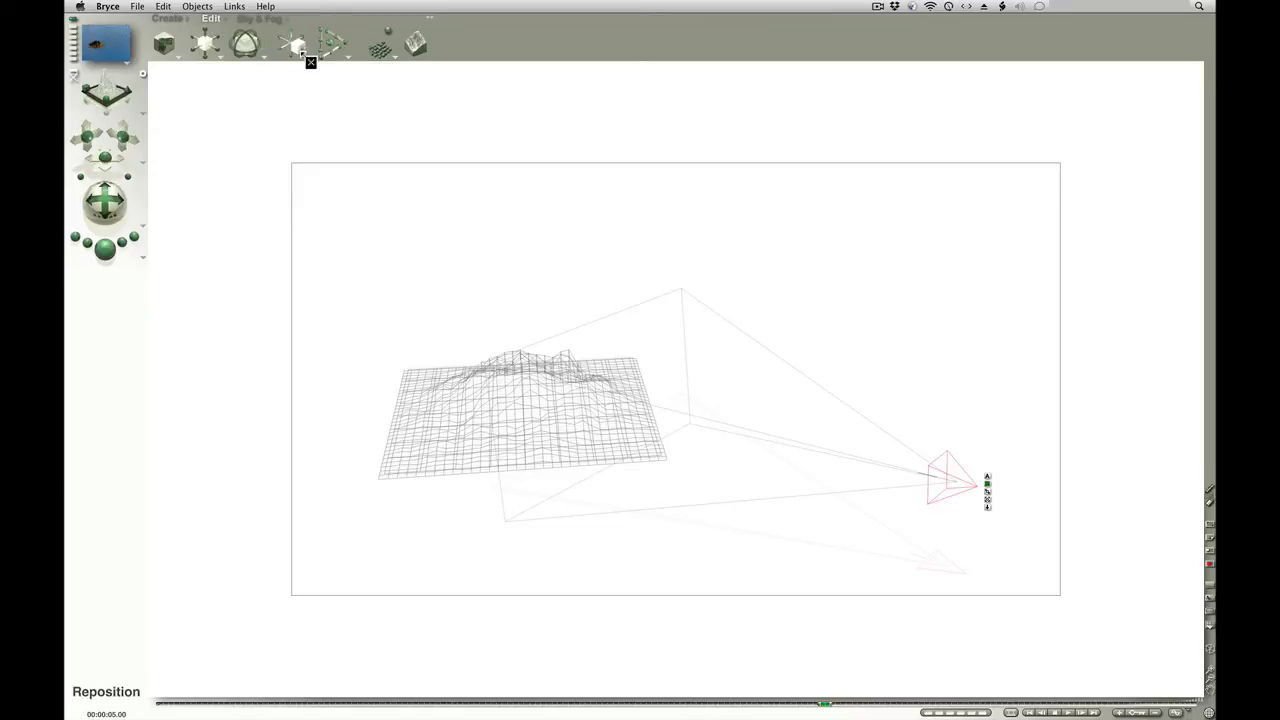
drag(303, 47, 262, 9)
mouse_move(313, 62)
mouse_down()
mouse_move(366, 62)
mouse_move(303, 51)
mouse_up()
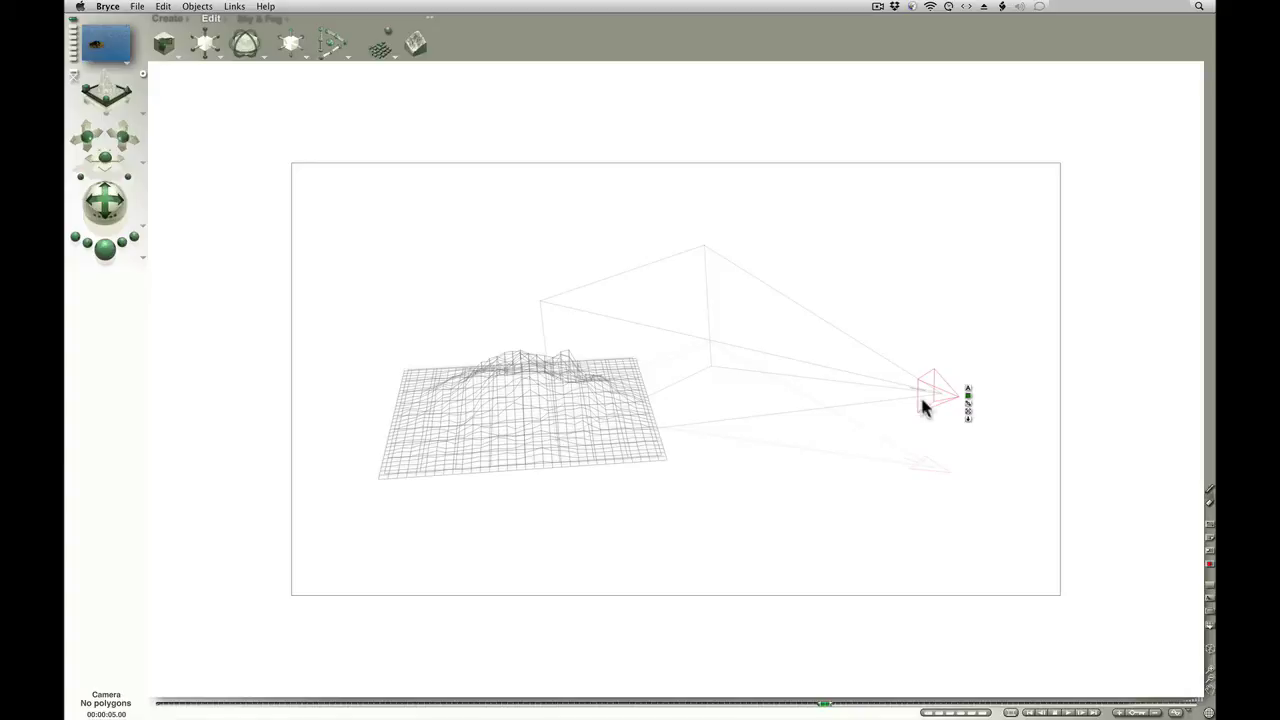
Step: Record a camera keyframe at 00:00:05.00, then reselect the terrain and the camera
click(1117, 712)
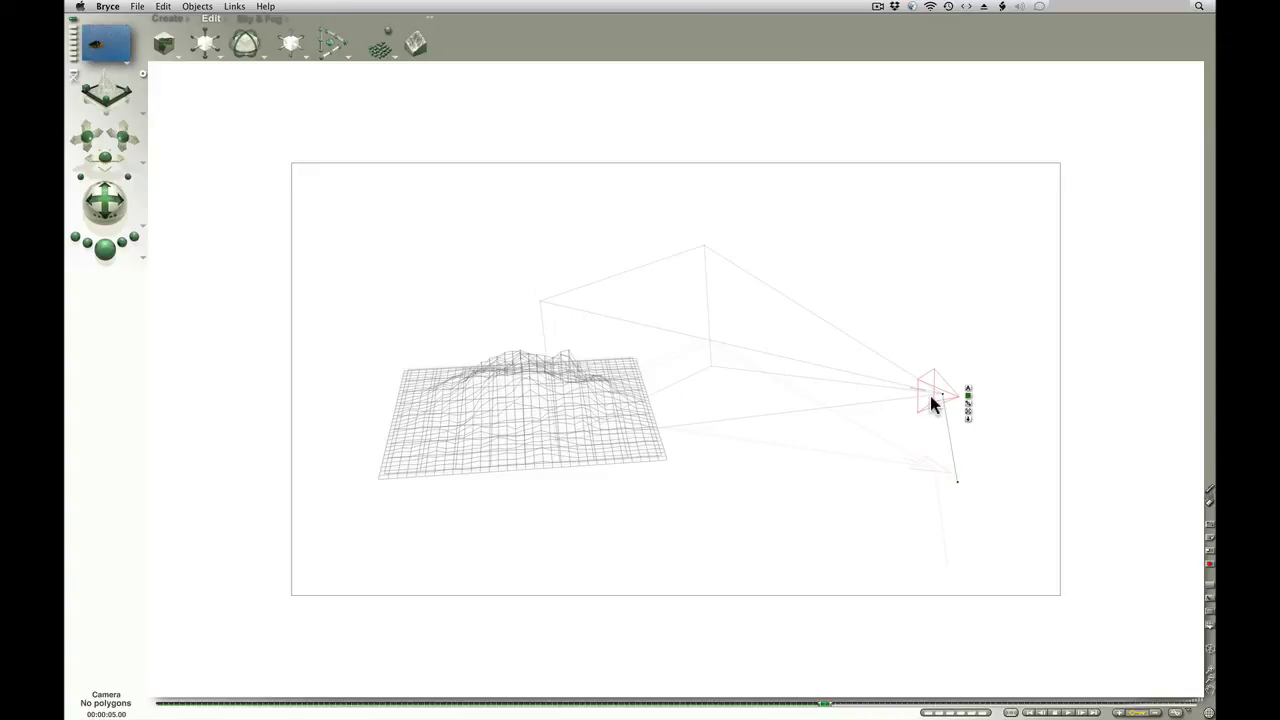
click(519, 382)
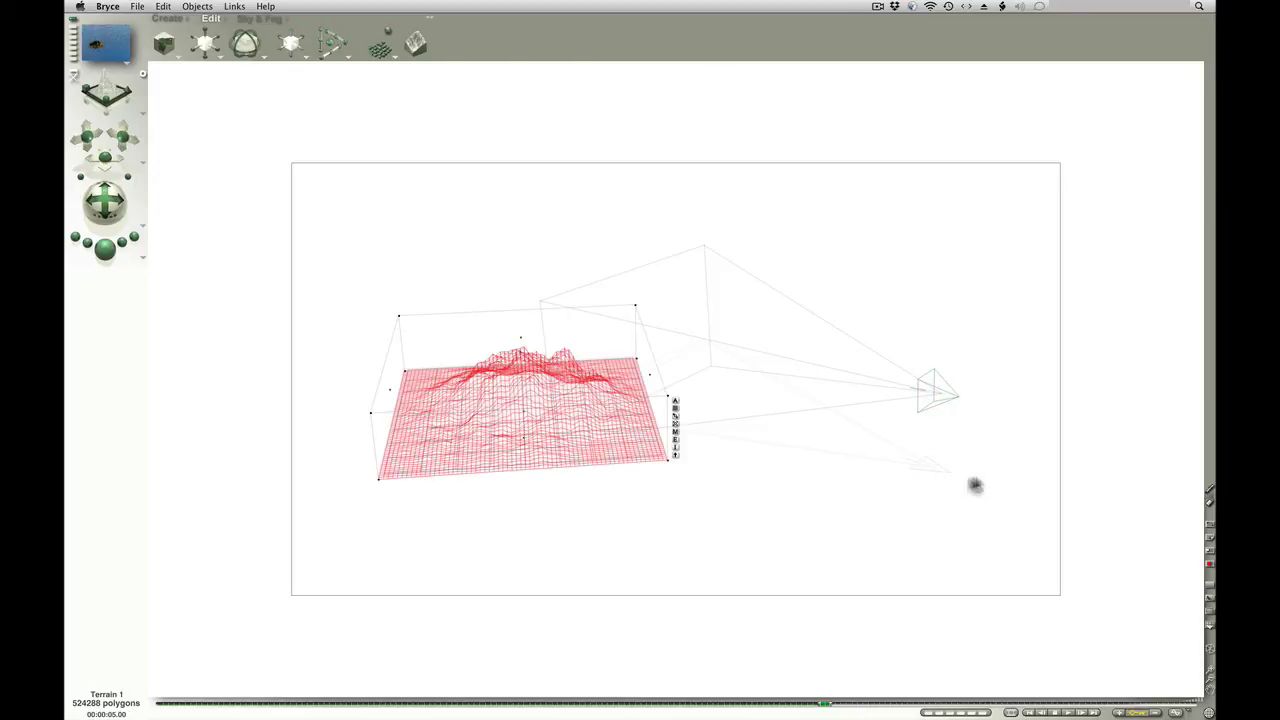
click(946, 396)
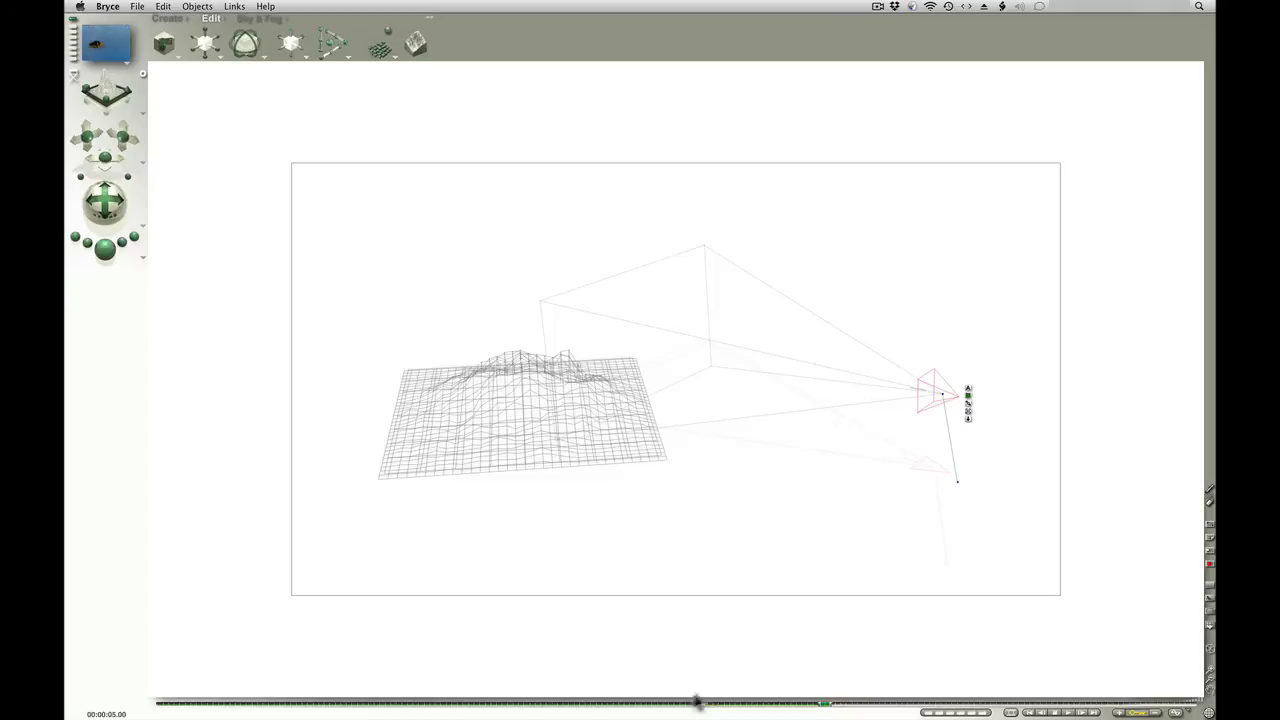
click(1030, 712)
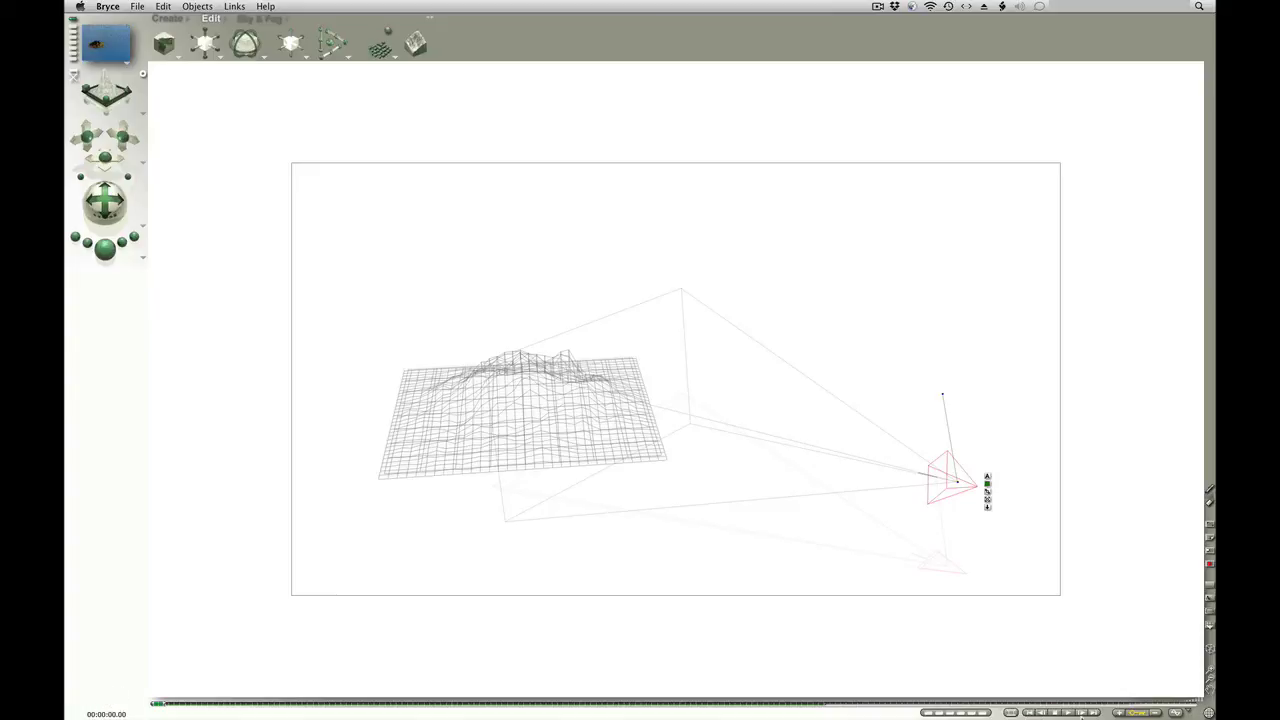
click(1069, 713)
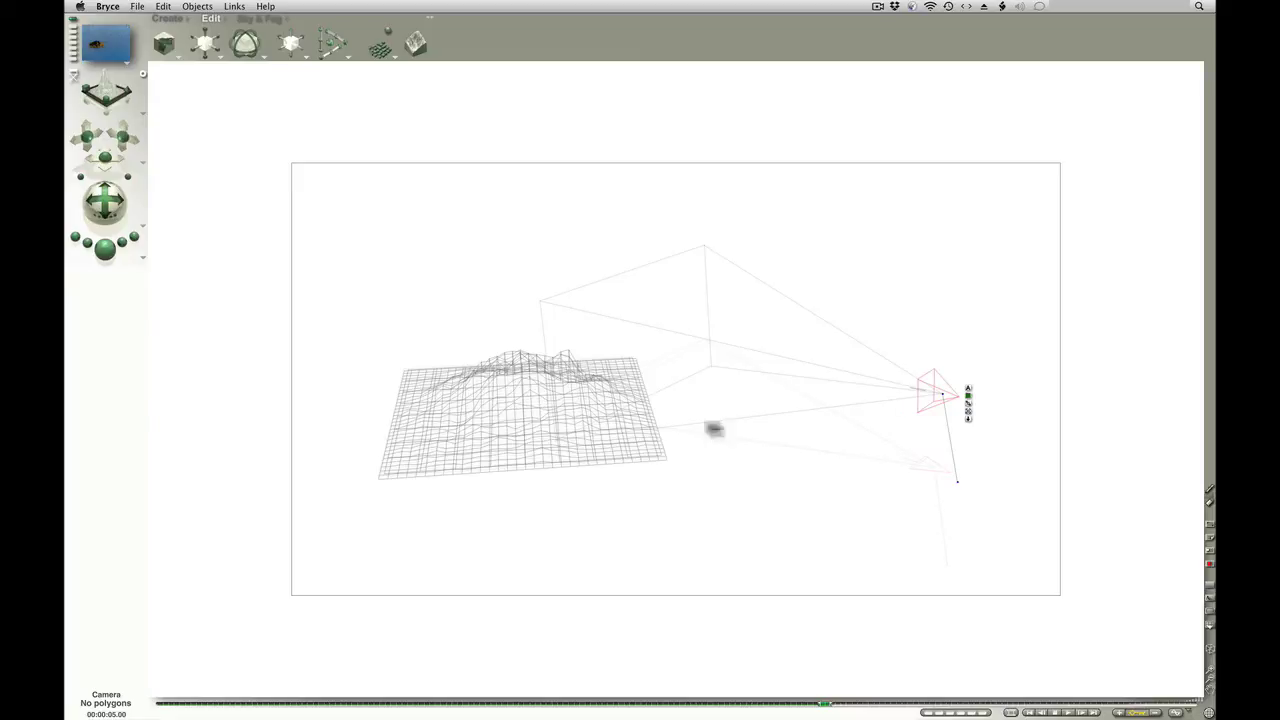
Step: Play the 5-second fly-past through the camera view, then rewind to the first keyframe
click(76, 82)
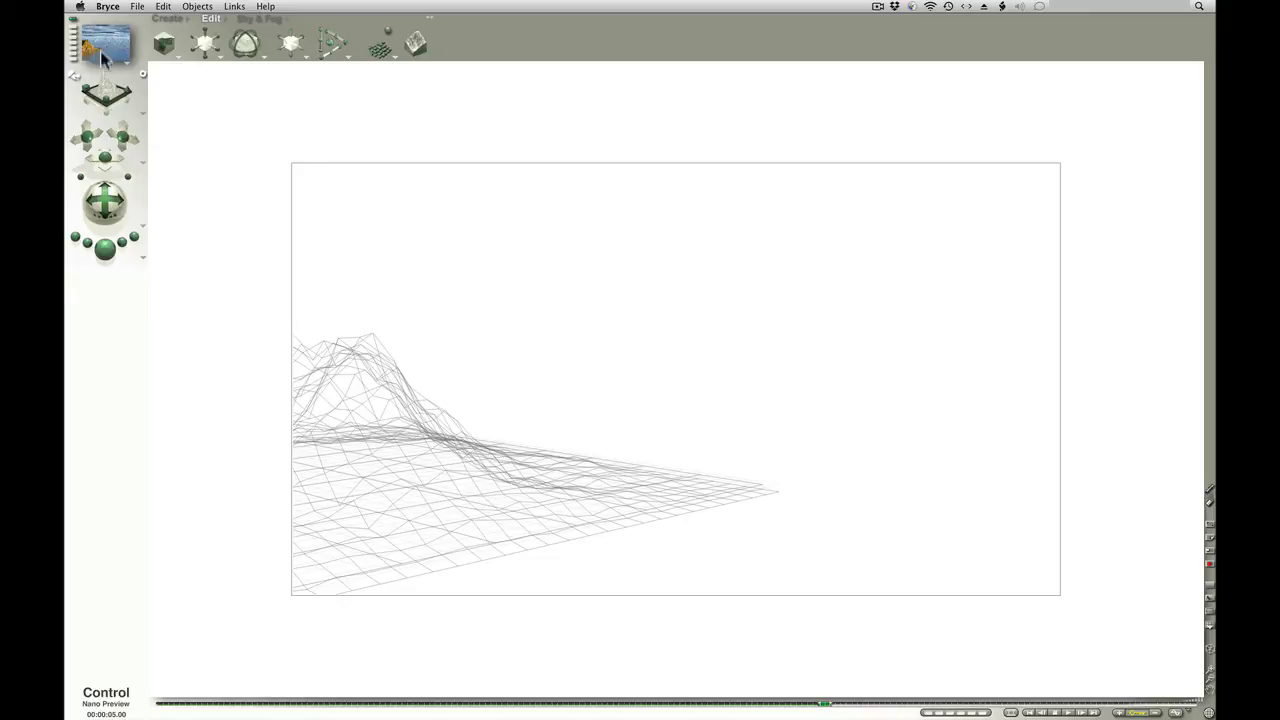
click(1030, 713)
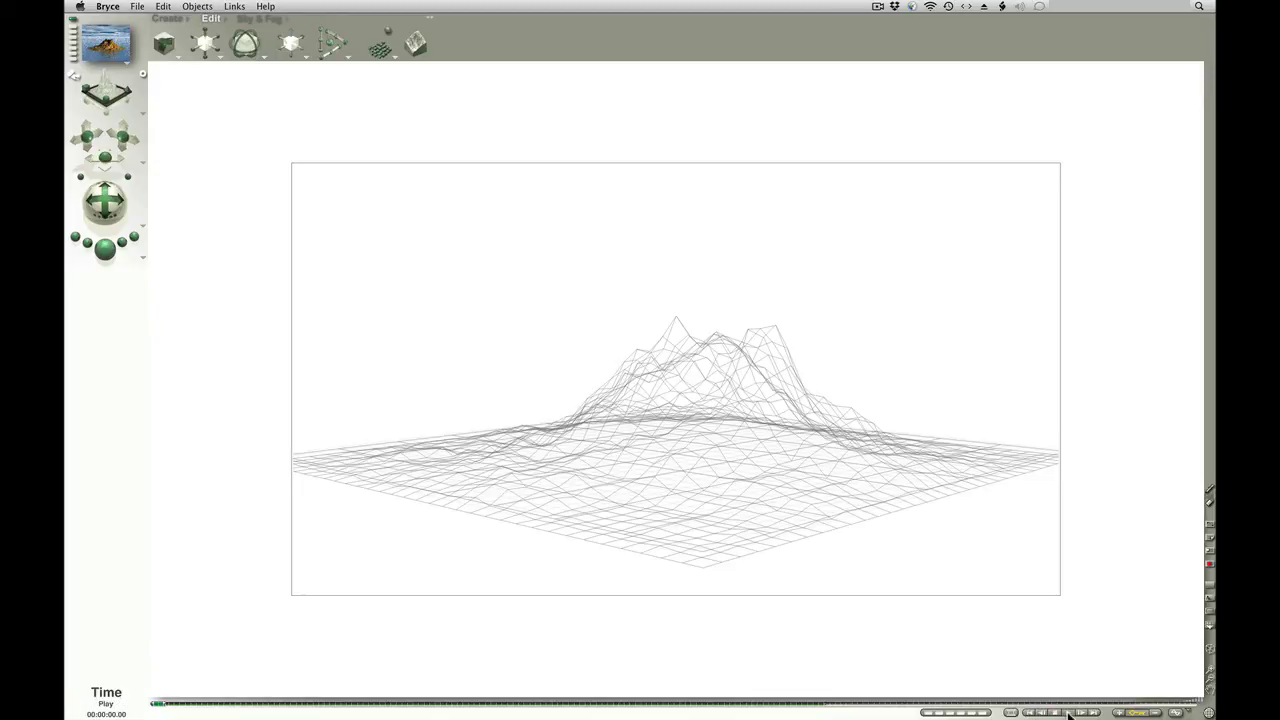
click(1069, 713)
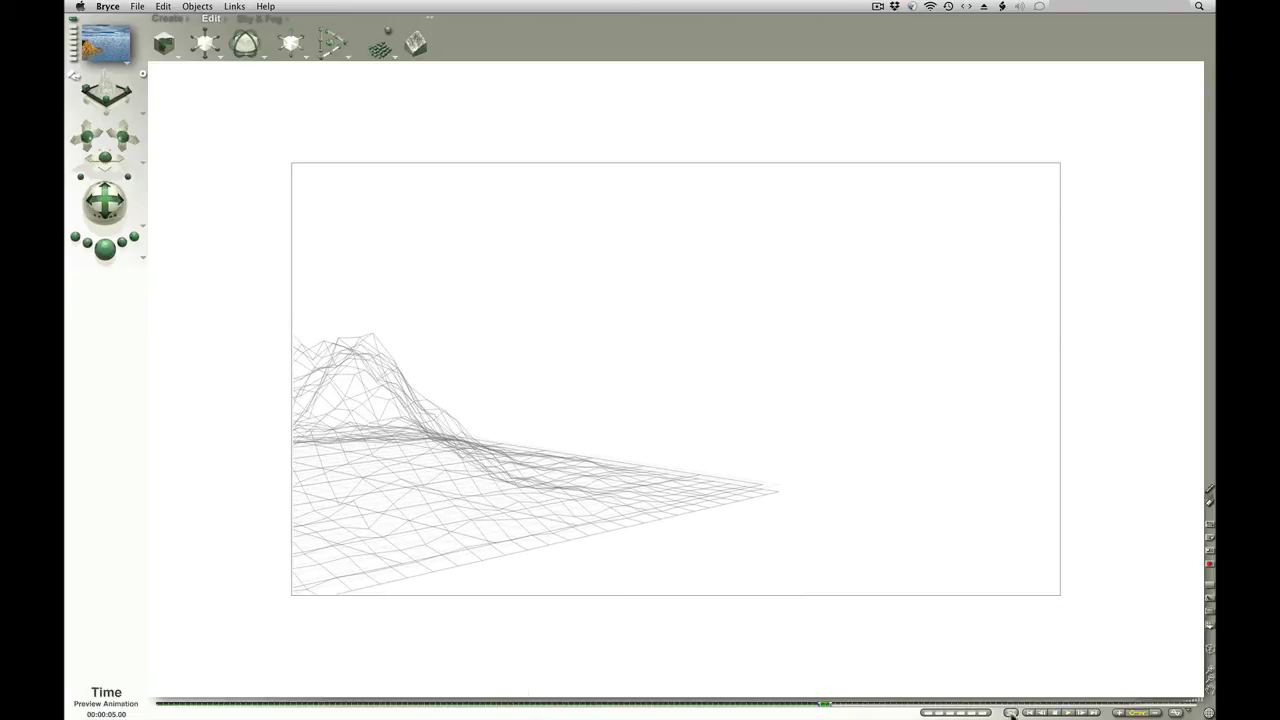
click(1027, 712)
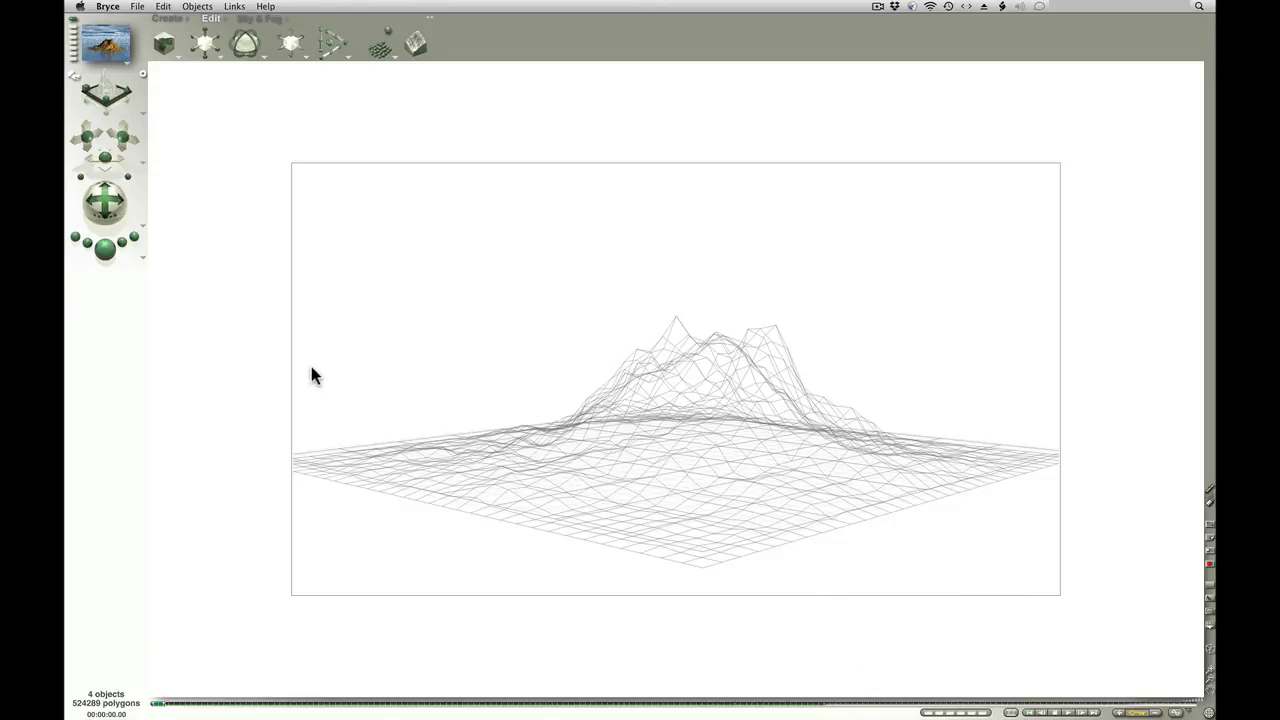
Step: Set the camera to track Terrain 1, then return to looking through the camera
click(73, 82)
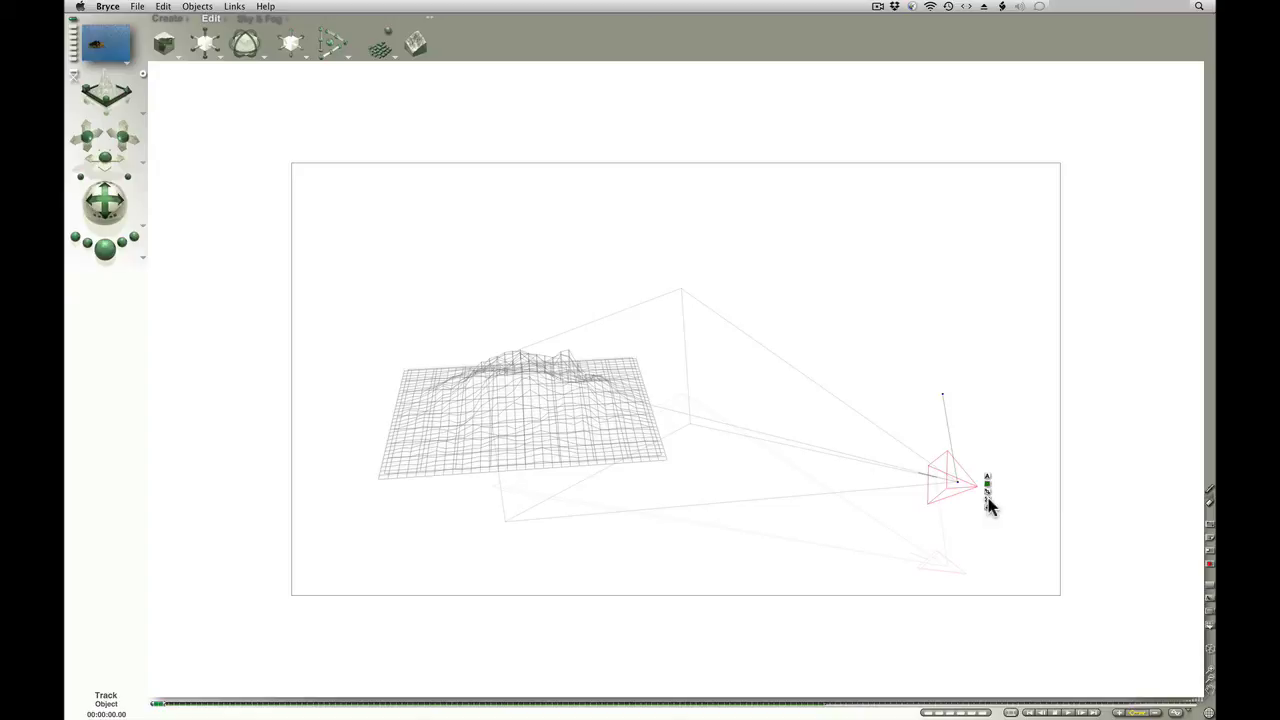
drag(987, 498, 512, 355)
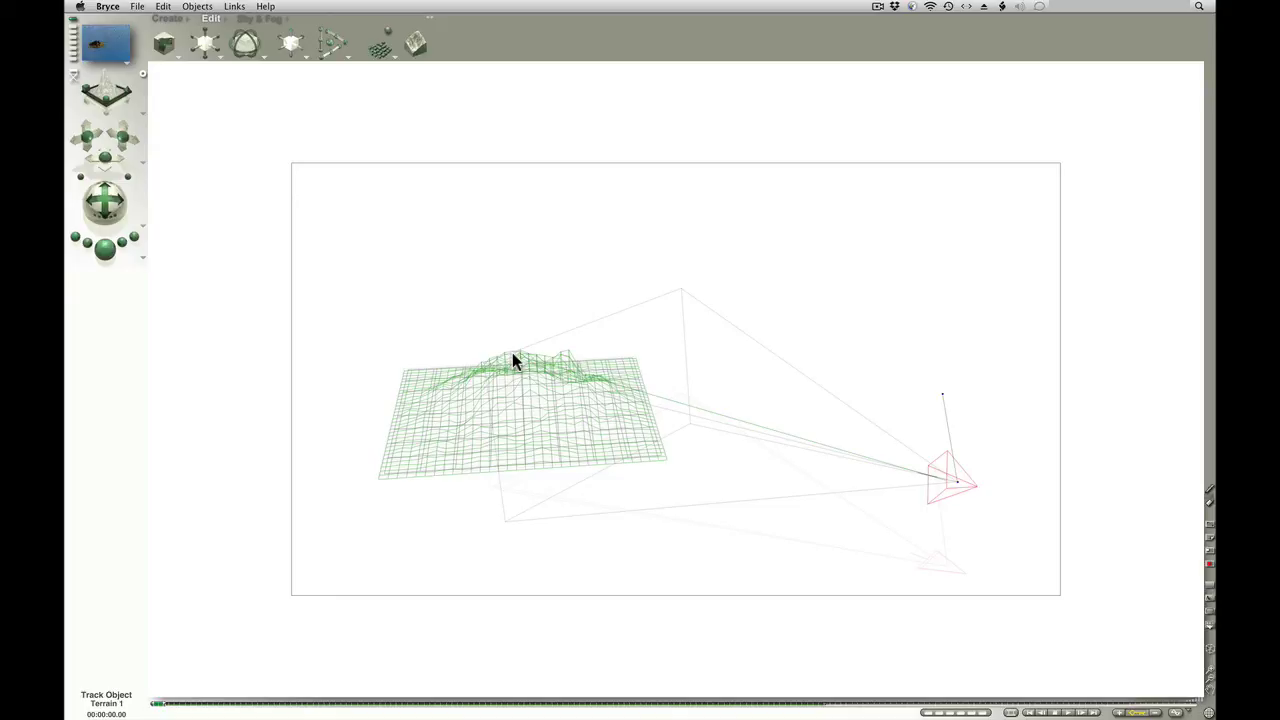
drag(512, 352, 512, 352)
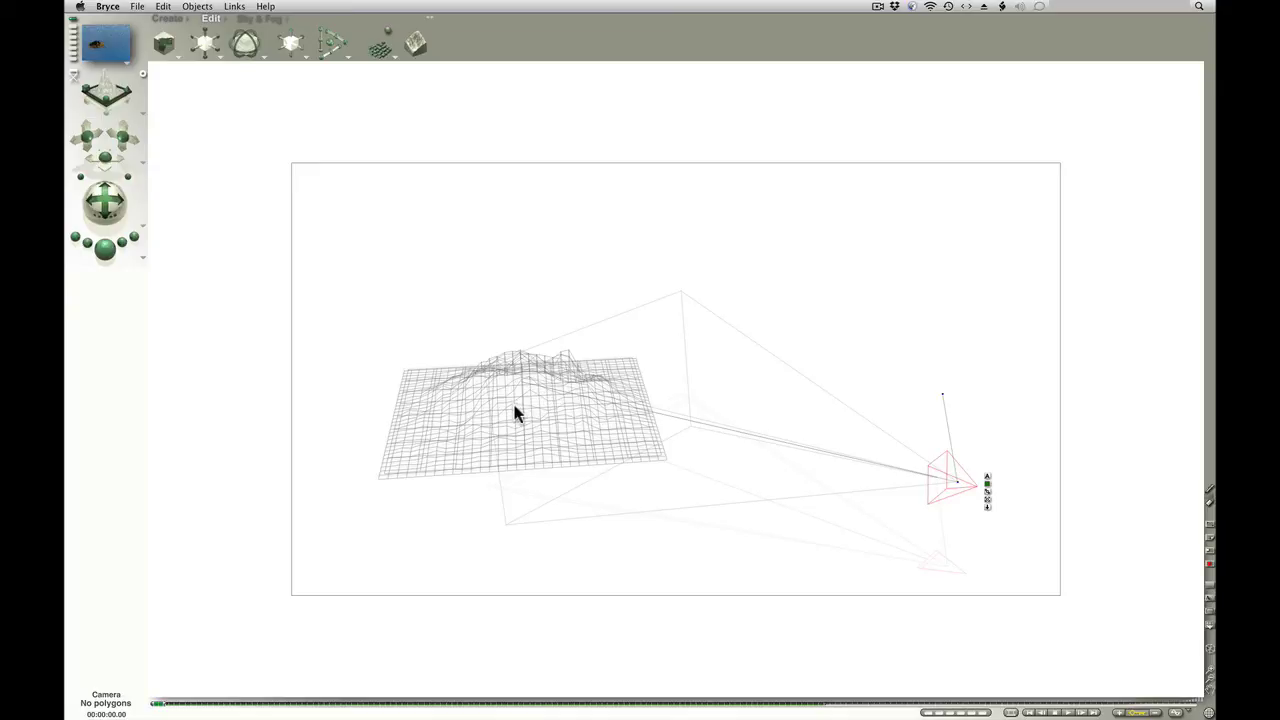
click(77, 80)
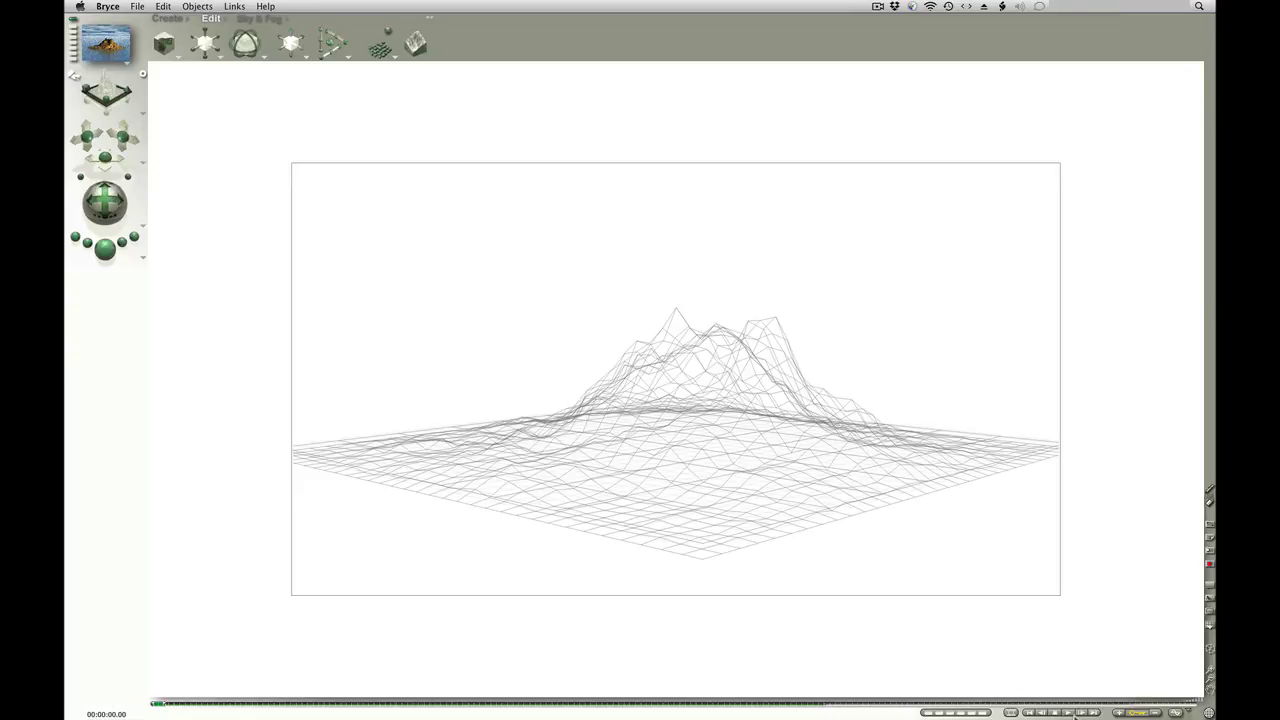
Step: Play the tracked camera animation through and rewind to 00:00:00.00
click(1068, 712)
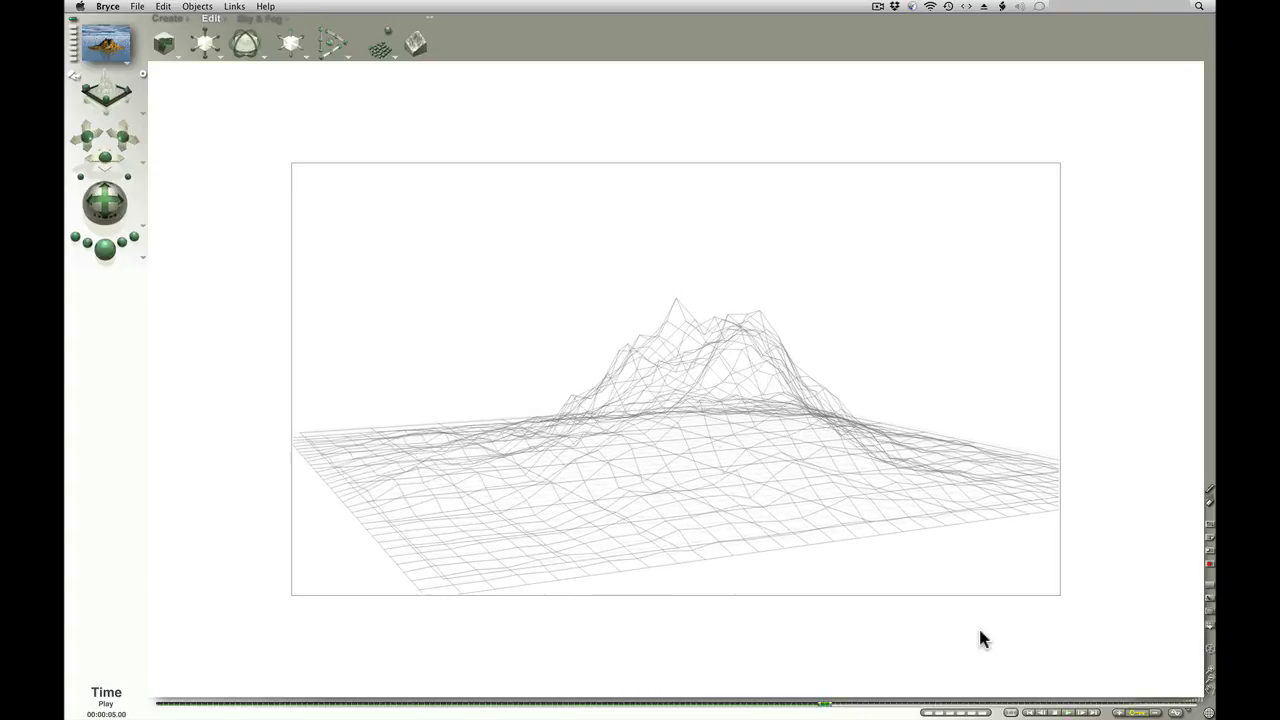
click(1011, 712)
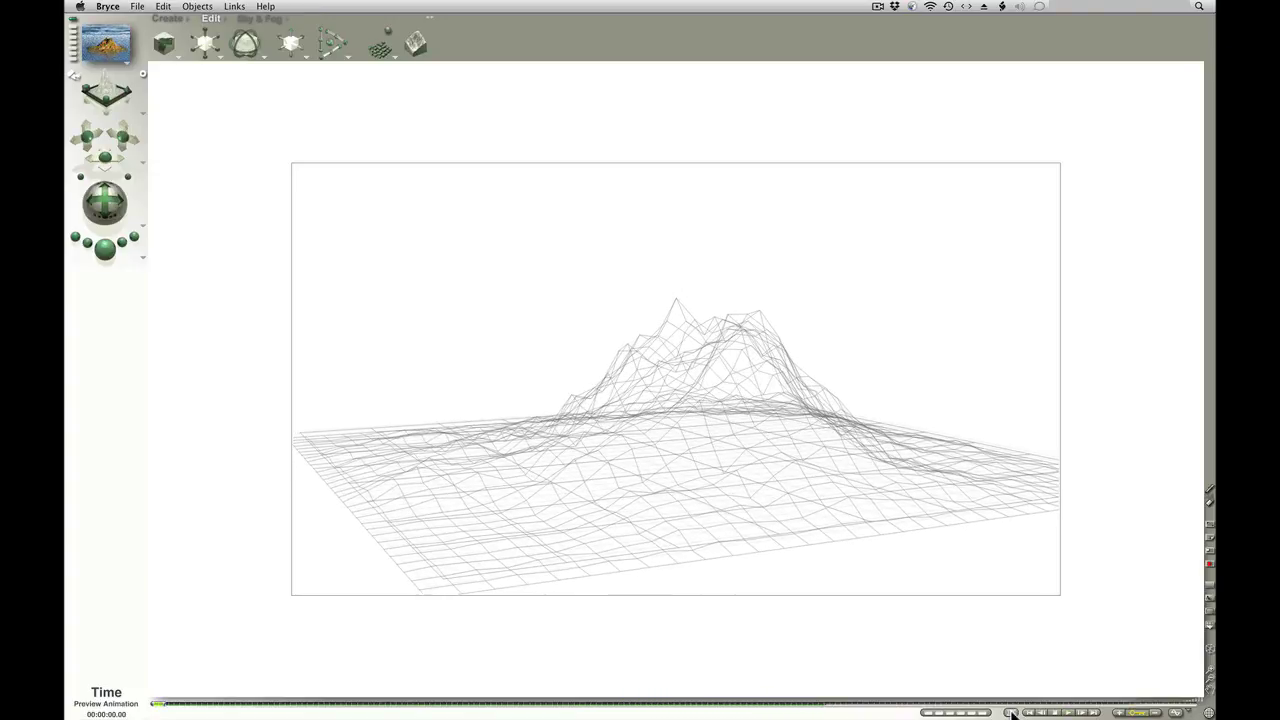
Step: Render an animation preview of the tracked island fly-past
click(1011, 712)
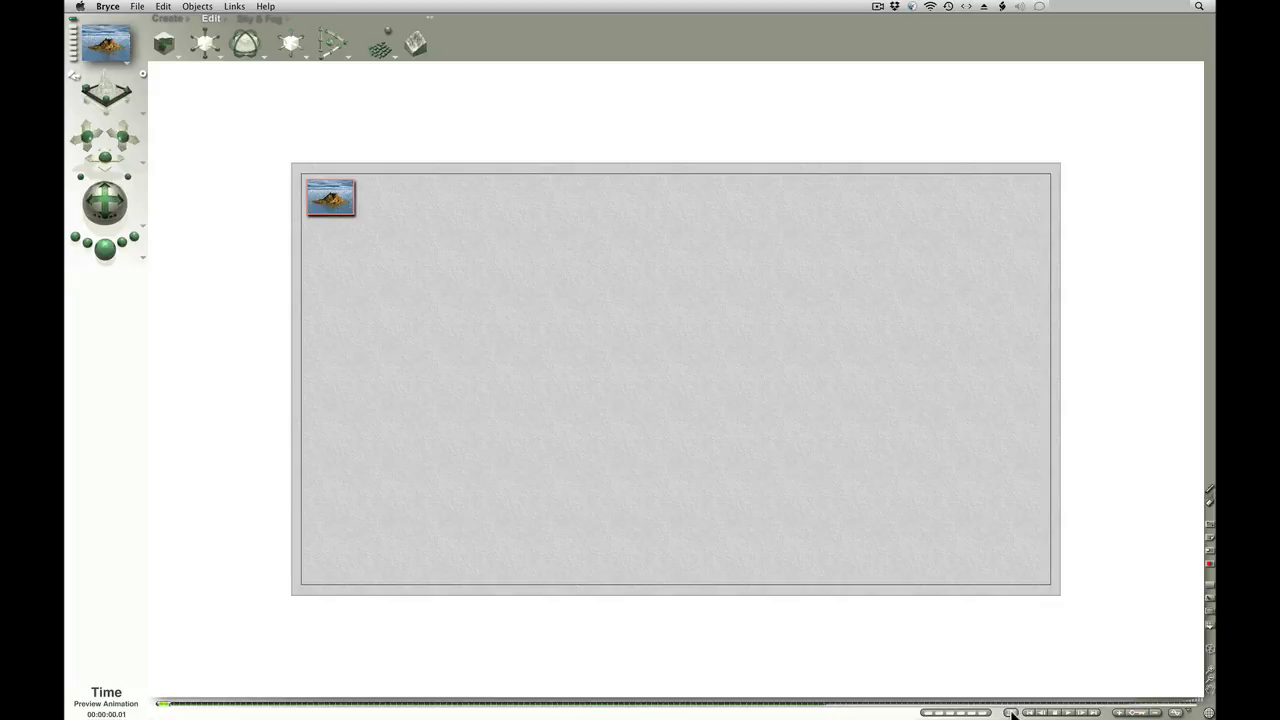